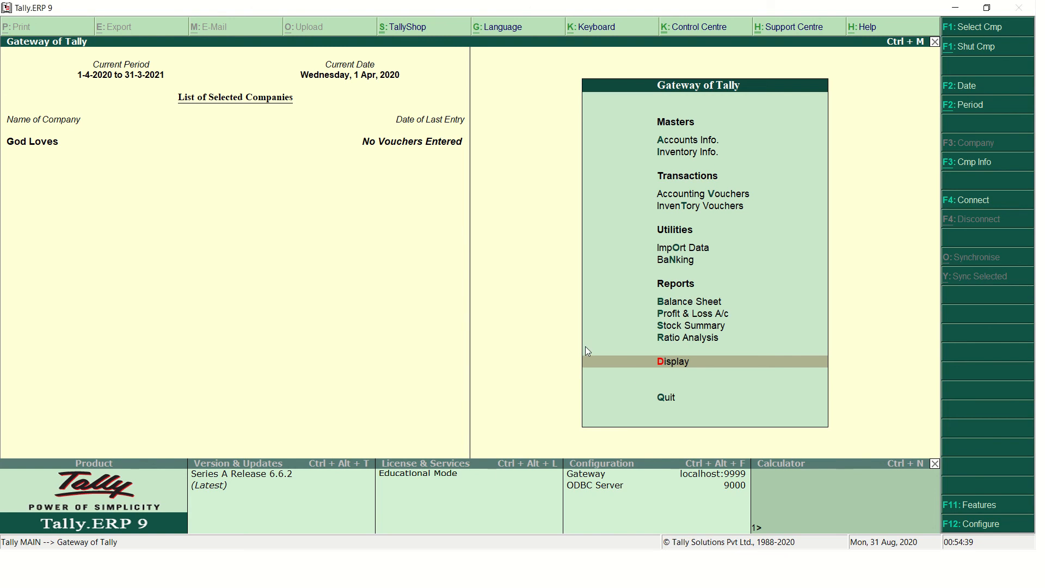
- Enable purchase order processing in the company's inventory features and save the change
{"action": "key", "text": "F11"}
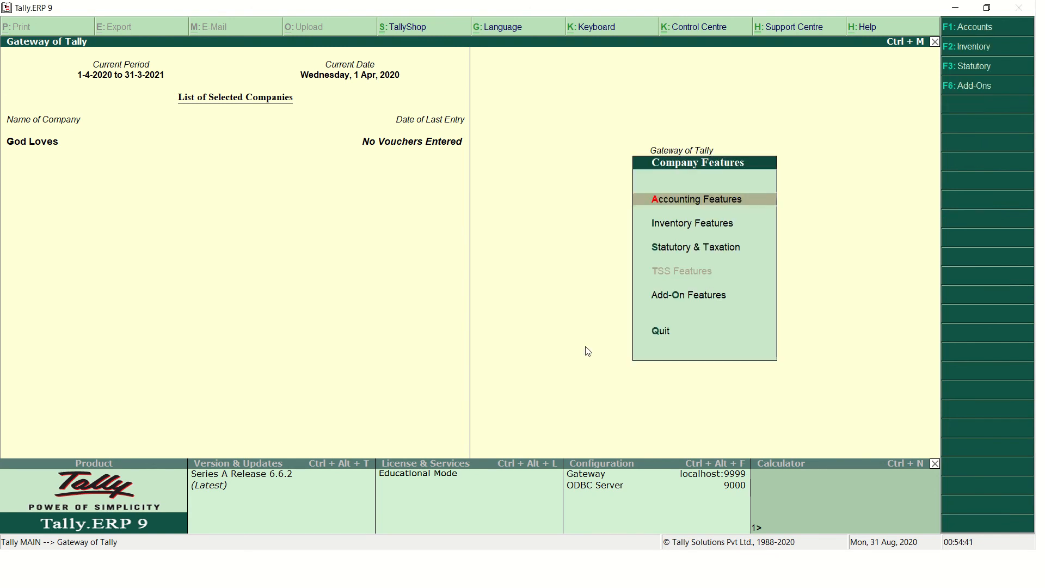
{"action": "left_click", "coordinate": [704, 223]}
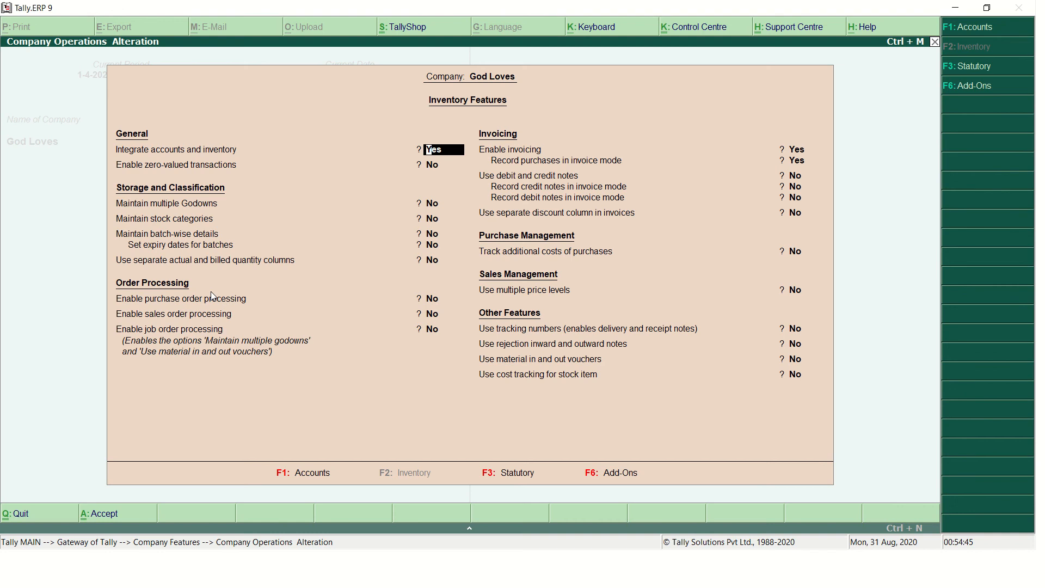
{"action": "left_click", "coordinate": [439, 298]}
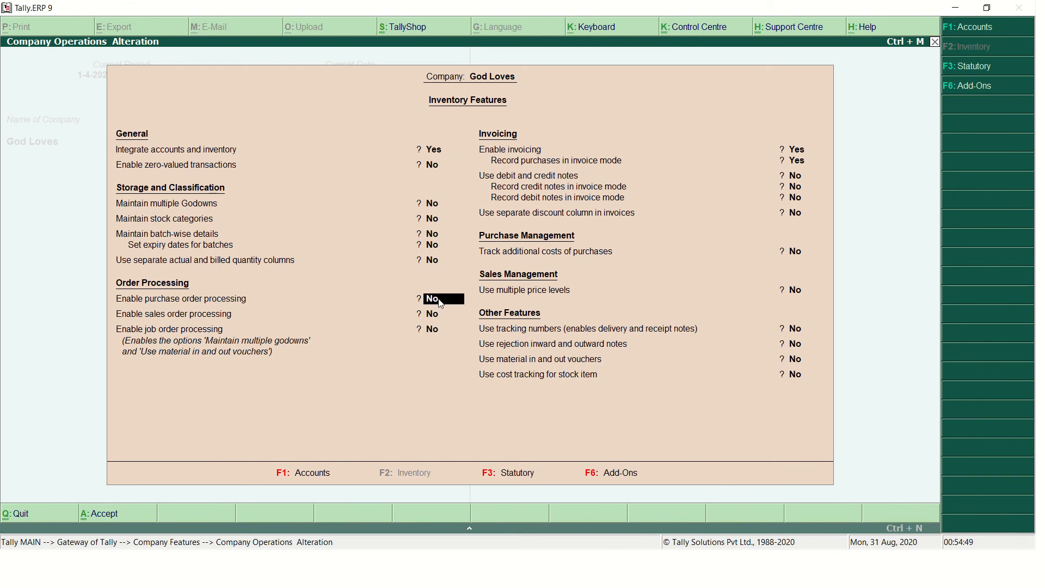
{"action": "type", "text": "yes"}
{"action": "key", "text": "Return"}
{"action": "key", "text": "ctrl+a"}
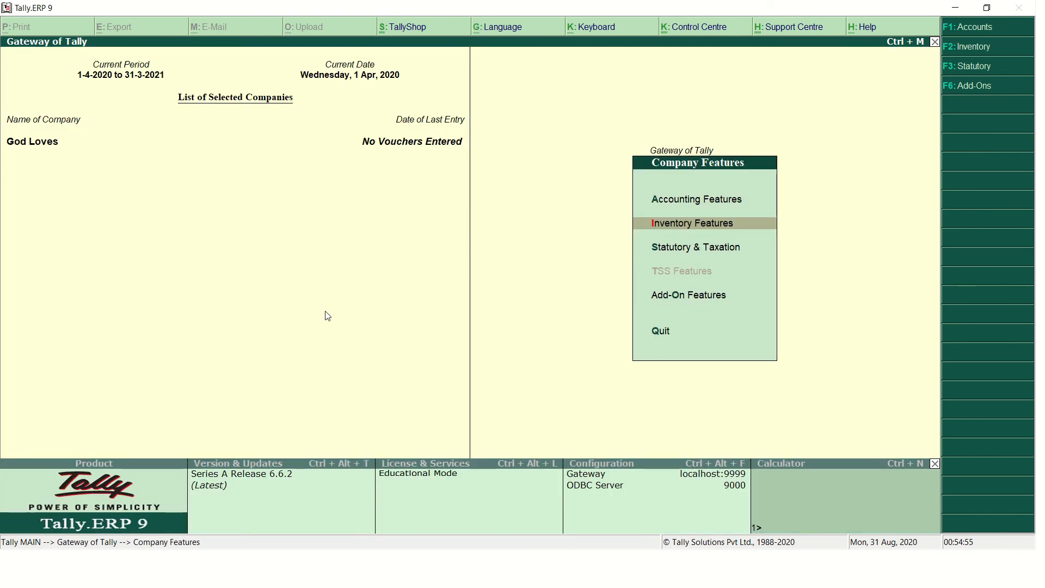
{"action": "key", "text": "Escape"}
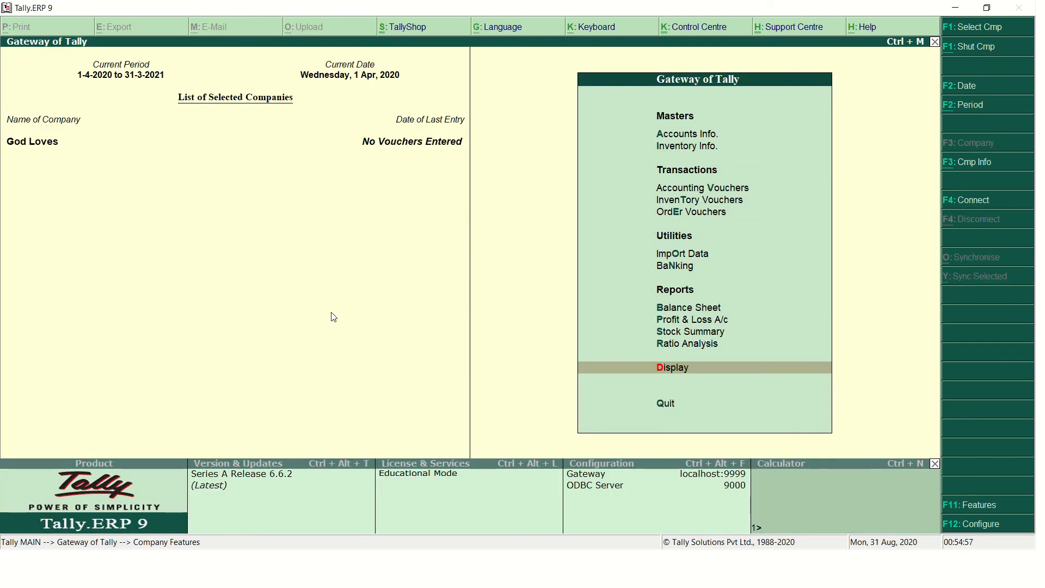
- Start a purchase order voucher and create its party ledger ABC Company A/c under Sundry Creditors, keeping the default bill-by-bill settings
{"action": "left_click", "coordinate": [718, 199]}
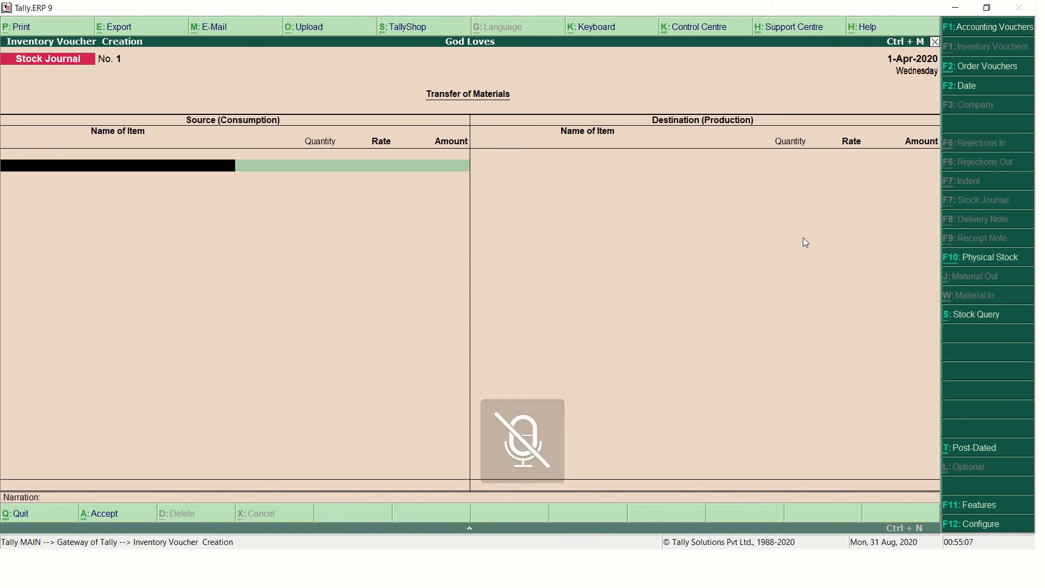
{"action": "key", "text": "ctrl+F2"}
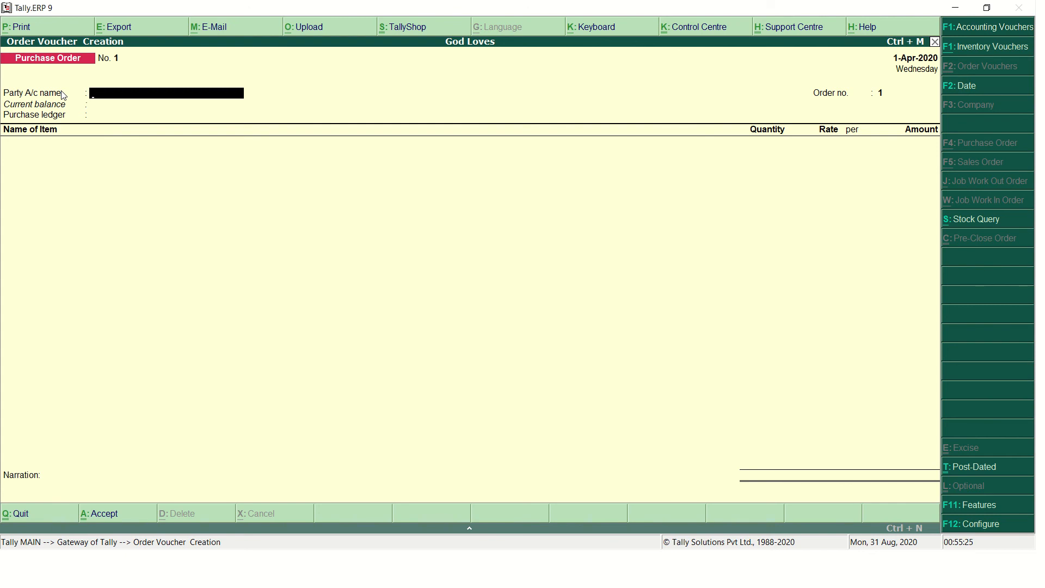
{"action": "key", "text": "alt+c"}
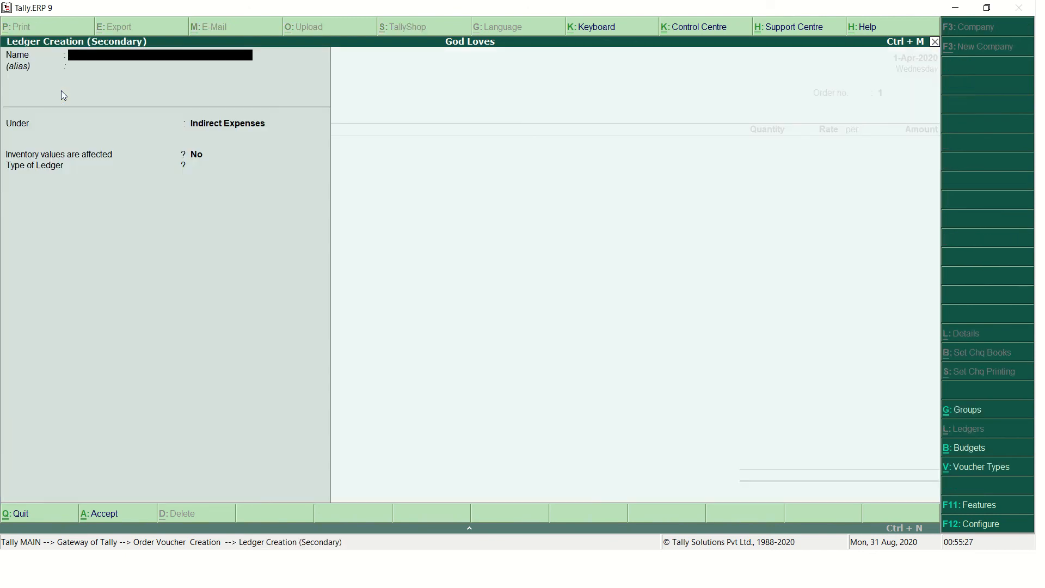
{"action": "type", "text": "ABC Company A/c"}
{"action": "key", "text": "Return"}
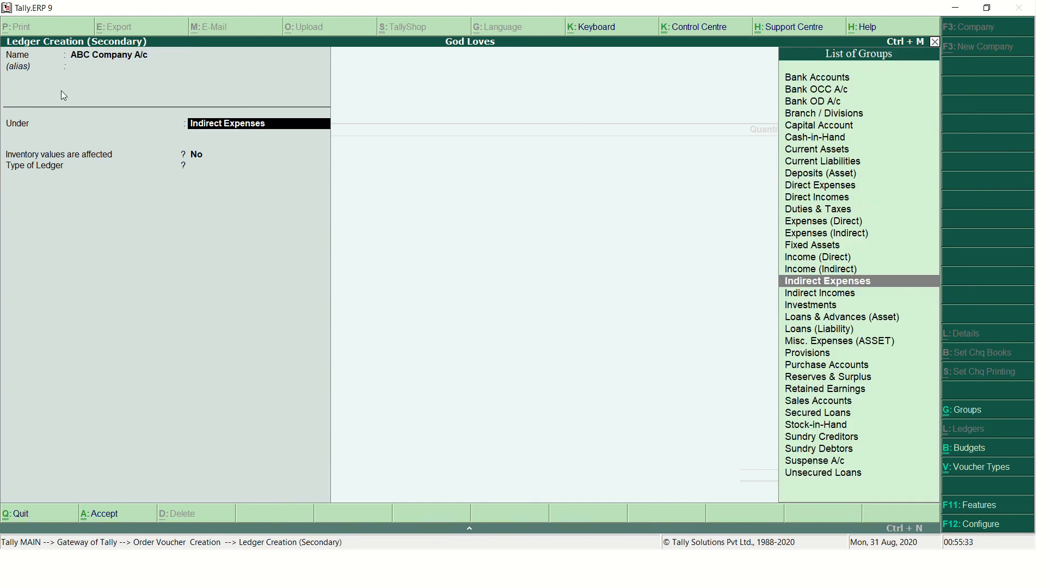
{"action": "type", "text": "Su"}
{"action": "key", "text": "Down"}
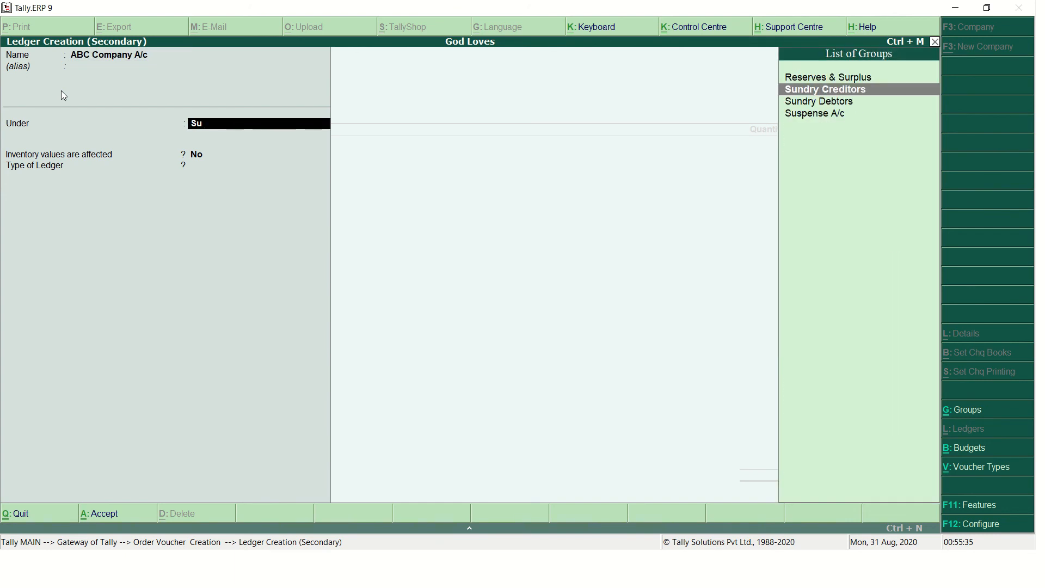
{"action": "key", "text": "Return"}
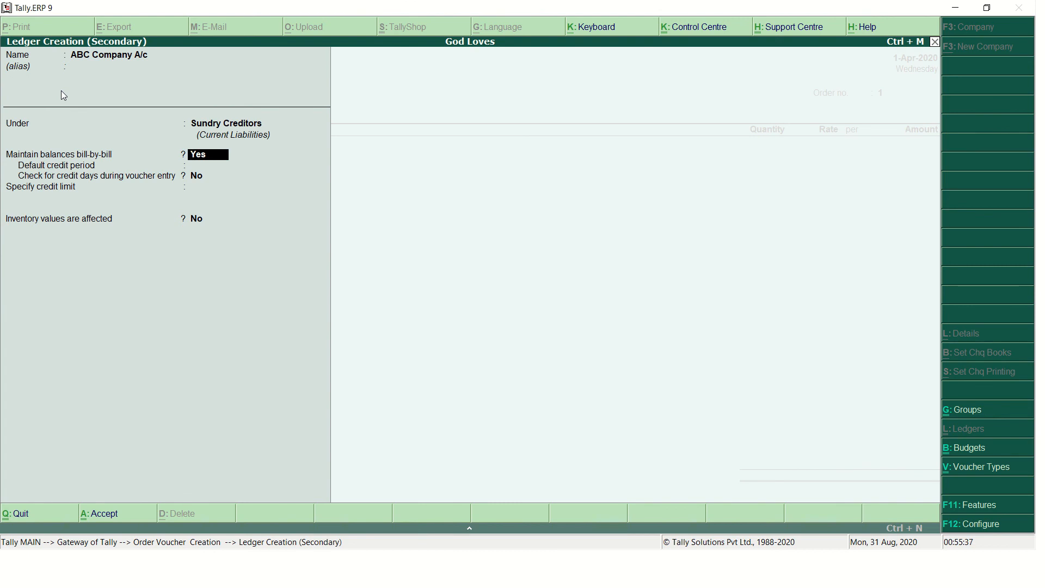
{"action": "key", "text": "Return"}
{"action": "key", "text": "Return"}
{"action": "key", "text": "Return"}
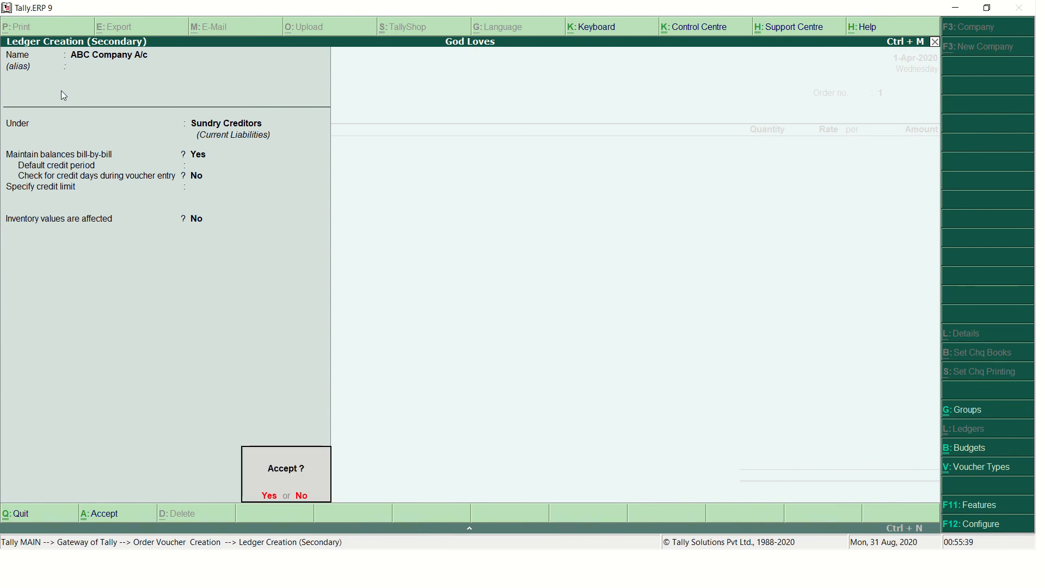
{"action": "key", "text": "Return"}
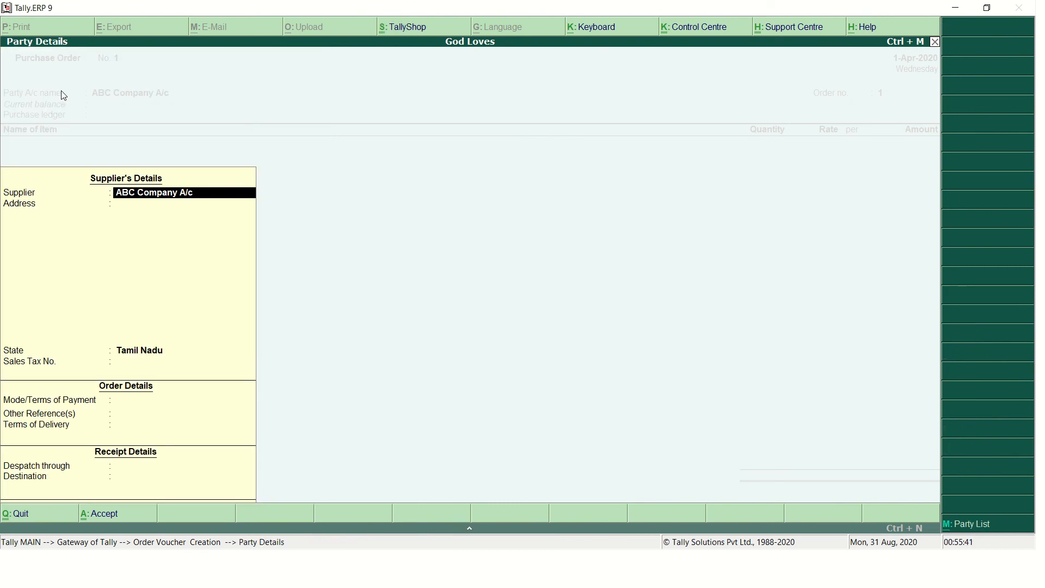
- Accept the supplier, order and receipt details unchanged and enter the order number on the purchase order
{"action": "key", "text": "Return"}
{"action": "key", "text": "Return"}
{"action": "key", "text": "Return"}
{"action": "key", "text": "Return"}
{"action": "key", "text": "Return"}
{"action": "key", "text": "Return"}
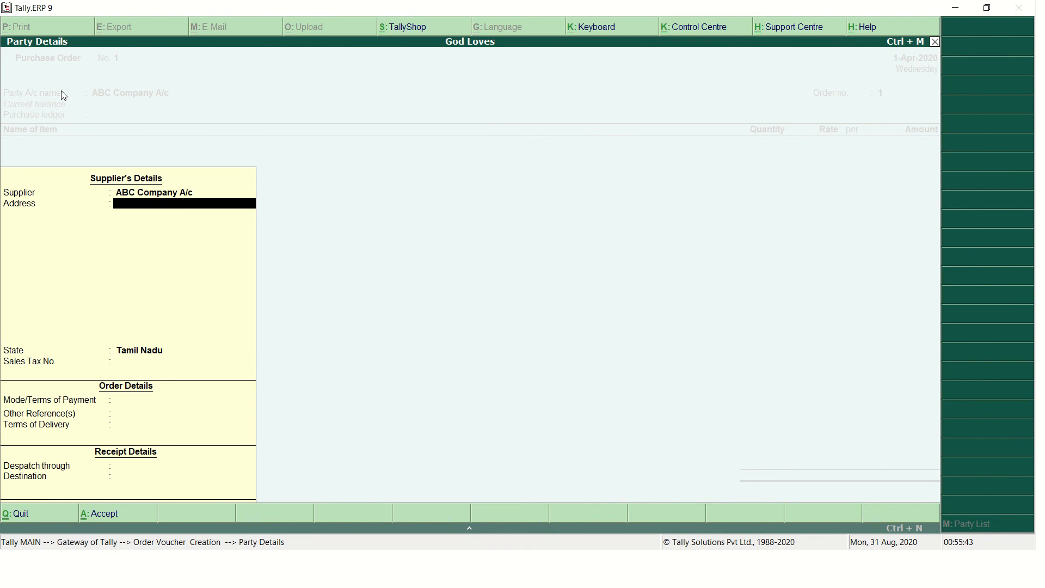
{"action": "key", "text": "Return"}
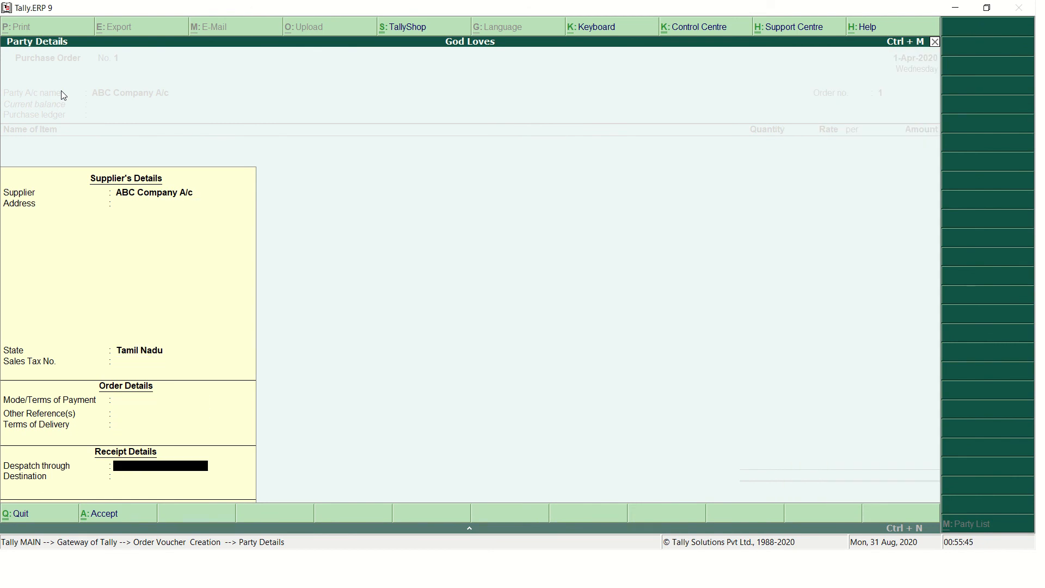
{"action": "key", "text": "Return"}
{"action": "key", "text": "Return"}
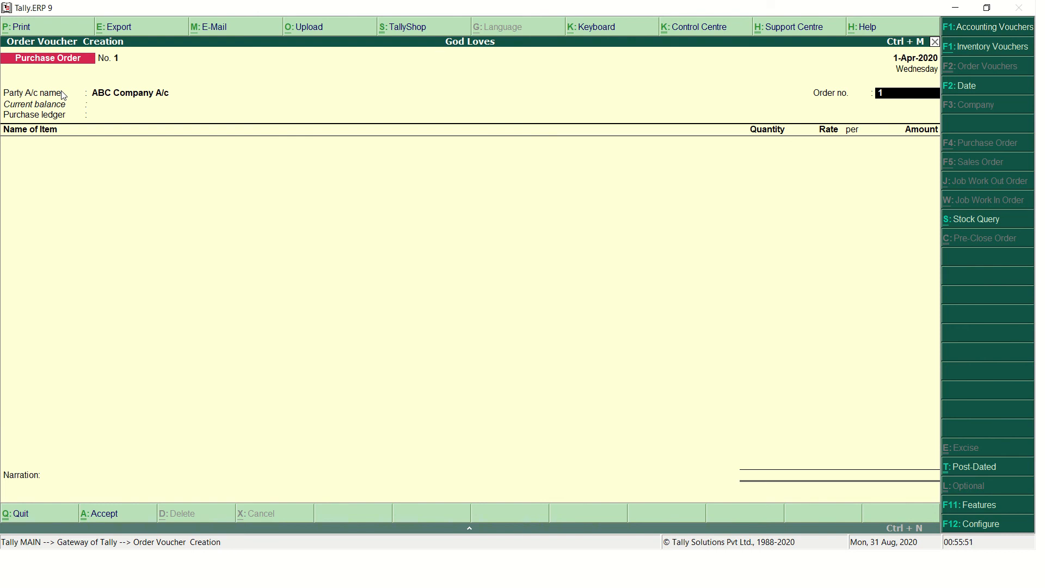
{"action": "type", "text": "100"}
{"action": "key", "text": "Return"}
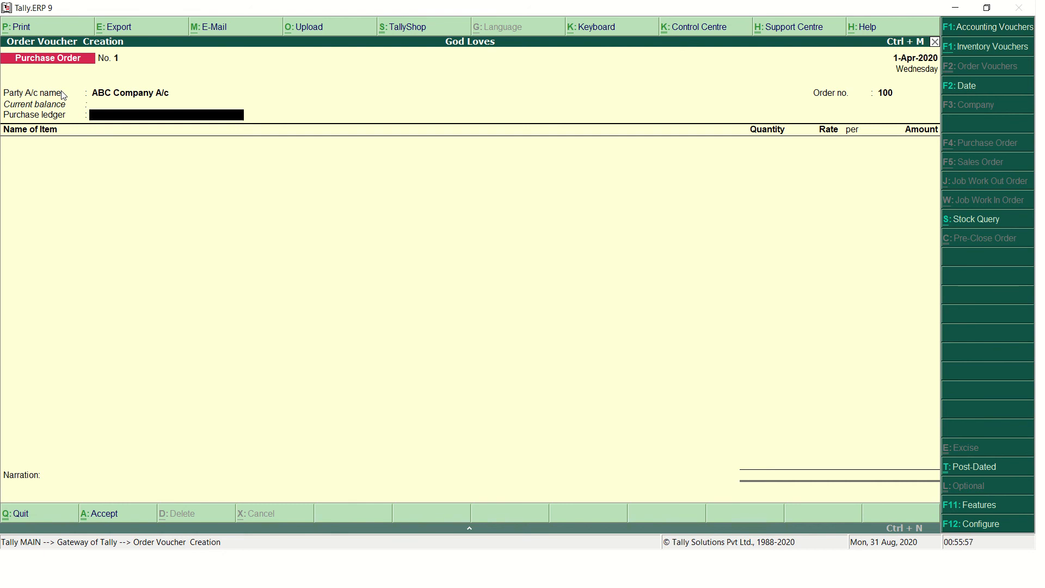
- Create the purchase ledger Purchase A/c under Purchase Accounts with inventory values affected, and use it in the order
{"action": "key", "text": "alt+c"}
{"action": "type", "text": "P"}
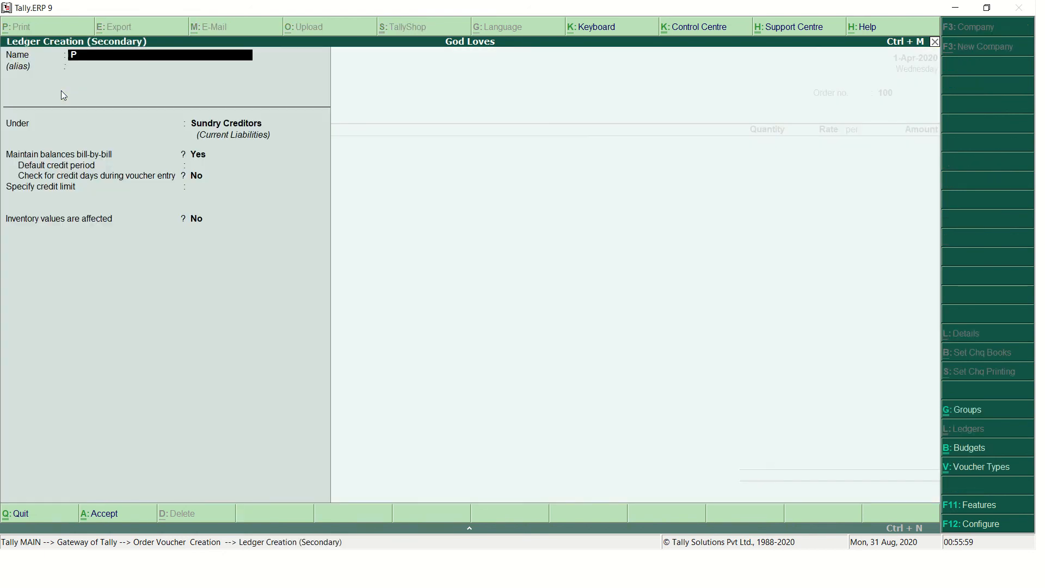
{"action": "type", "text": "urchase A/c"}
{"action": "key", "text": "Return"}
{"action": "key", "text": "Return"}
{"action": "type", "text": "Pur"}
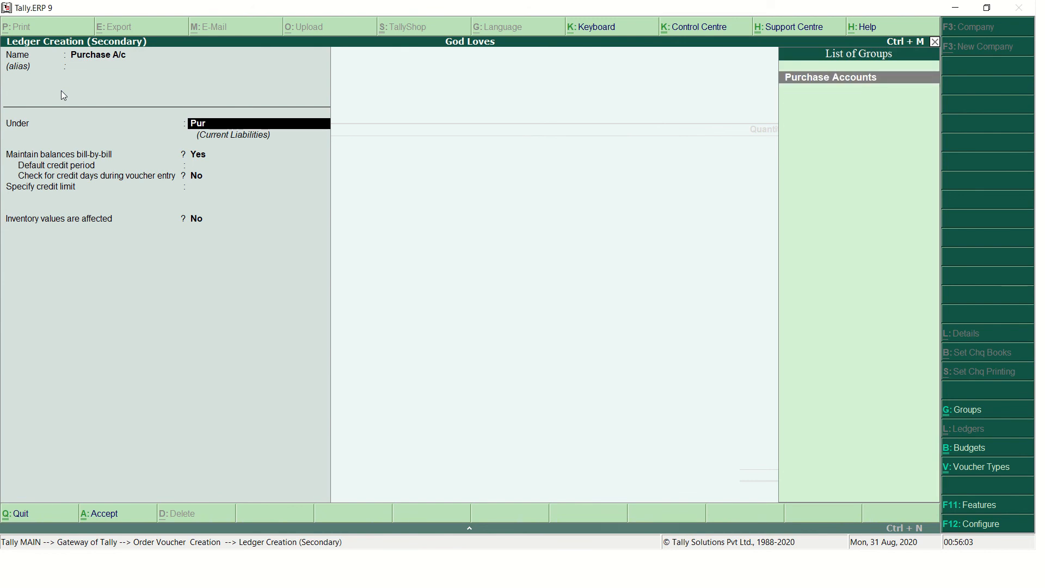
{"action": "key", "text": "Return"}
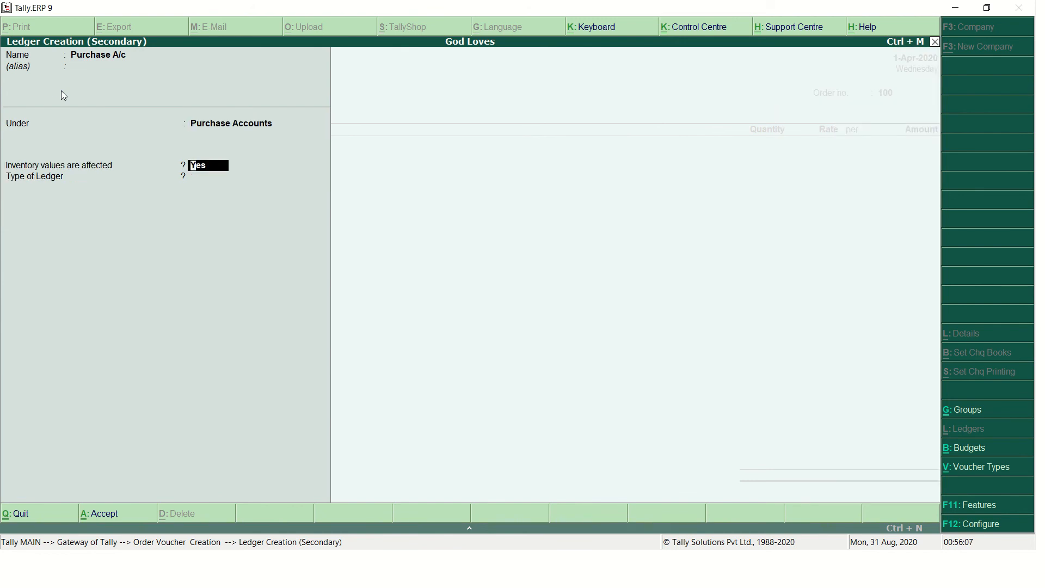
{"action": "key", "text": "Return"}
{"action": "key", "text": "Return"}
{"action": "key", "text": "Return"}
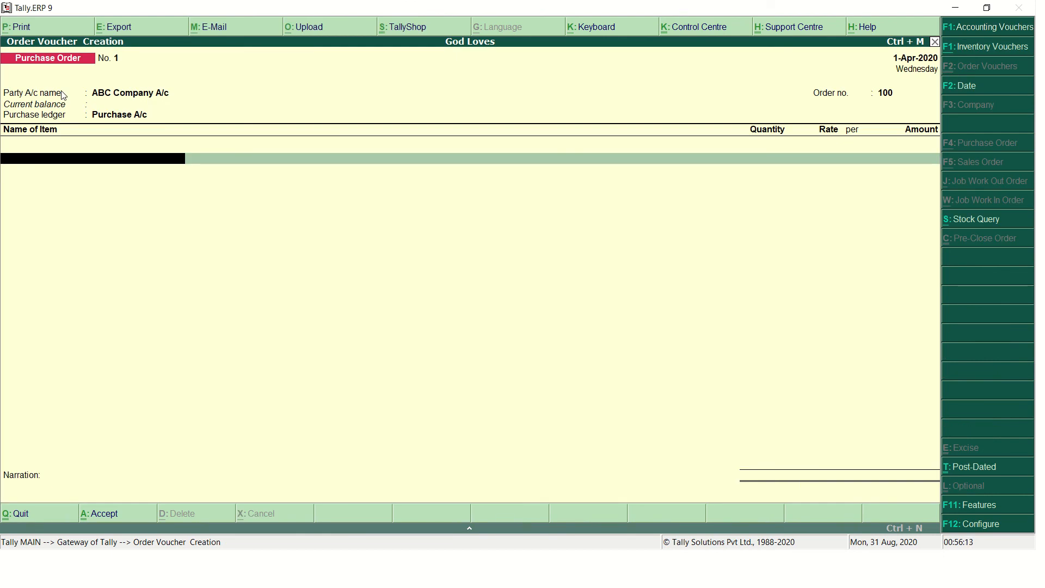
- Begin a new stock item named Laptop under Primary for the order's first item line
{"action": "key", "text": "alt+c"}
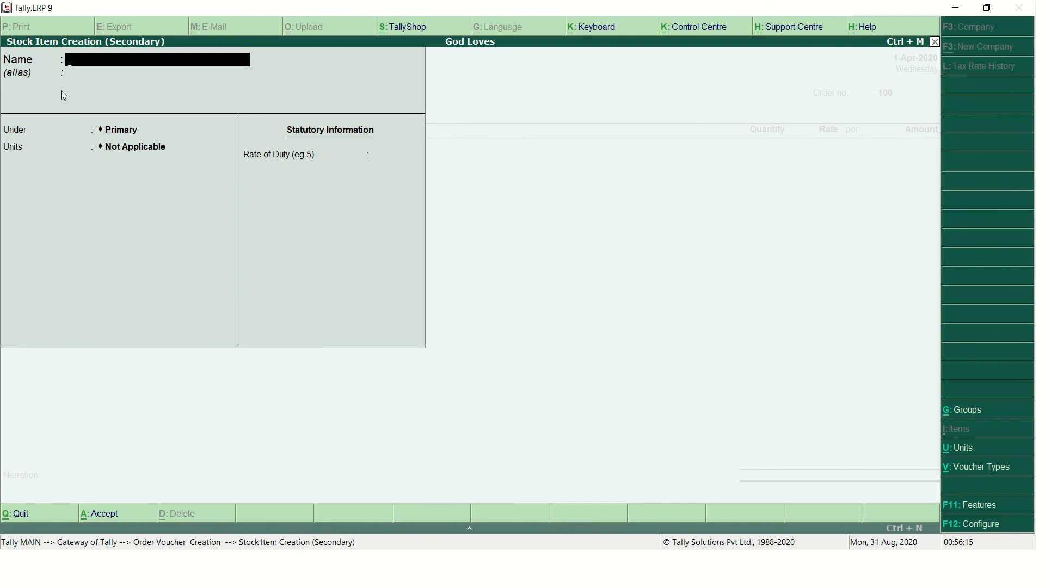
{"action": "type", "text": "Laptop"}
{"action": "key", "text": "Return"}
{"action": "key", "text": "Return"}
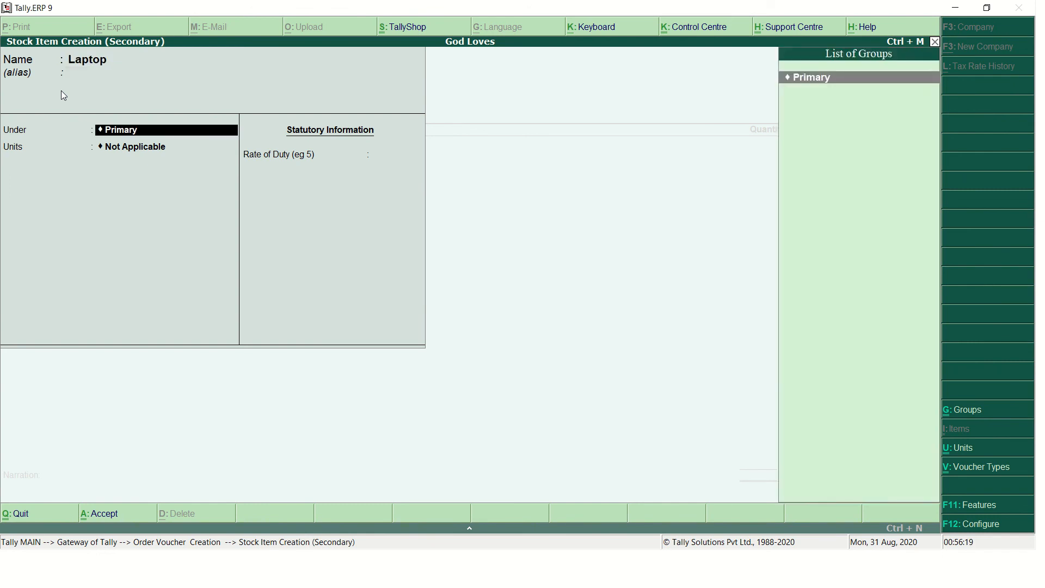
{"action": "key", "text": "Return"}
- Create a simple unit with symbol nos and formal name Numbers for the Laptop item, and save the item
{"action": "key", "text": "alt+c"}
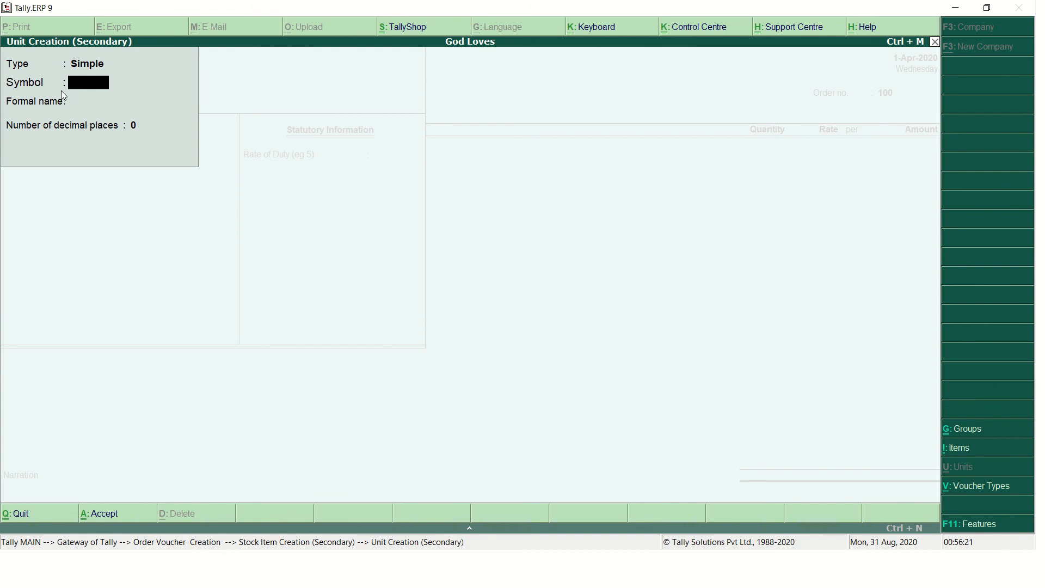
{"action": "type", "text": "nos"}
{"action": "key", "text": "Return"}
{"action": "type", "text": "Num"}
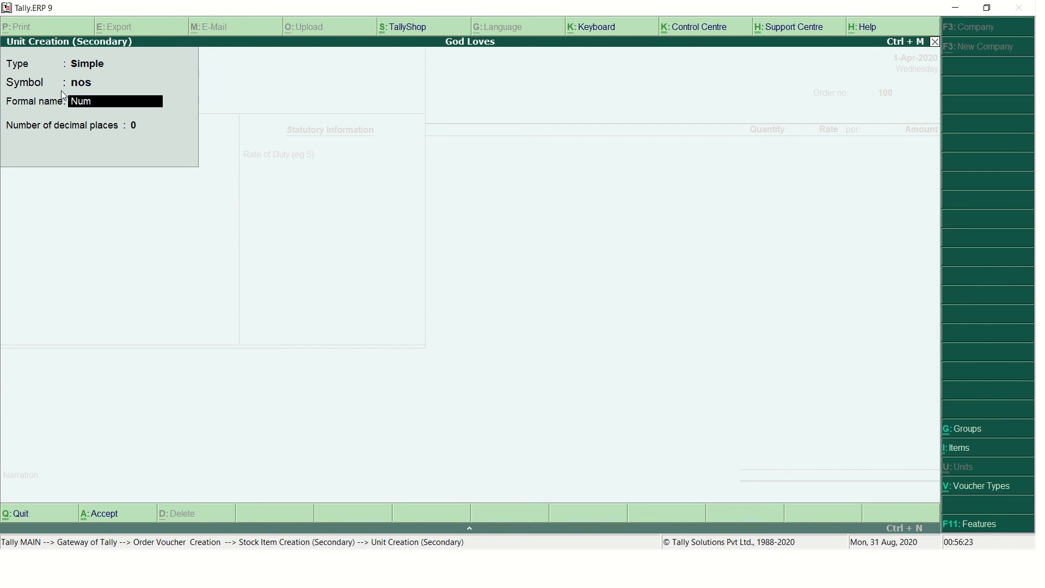
{"action": "type", "text": "bers"}
{"action": "key", "text": "Return"}
{"action": "key", "text": "Return"}
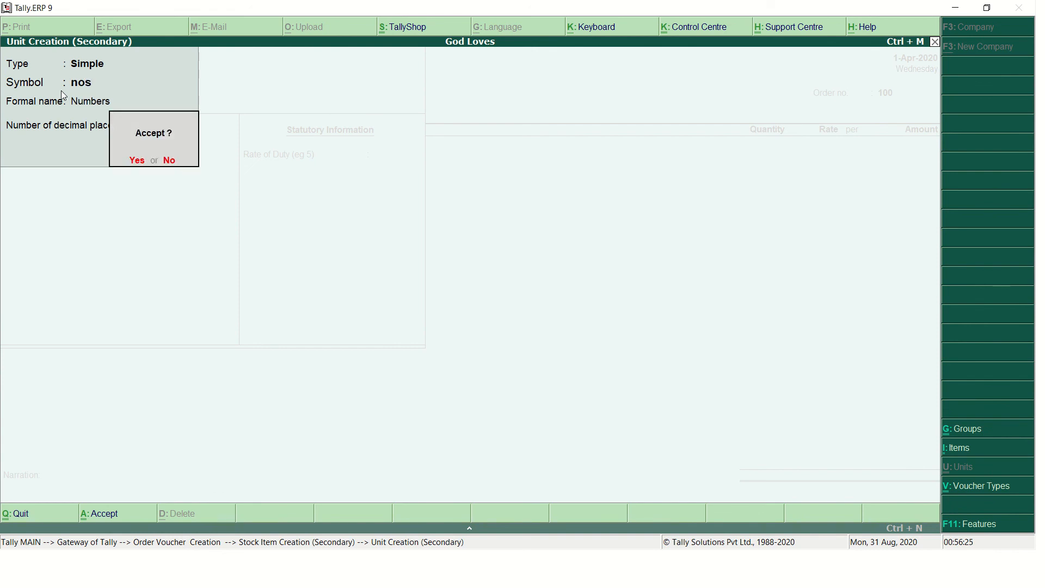
{"action": "key", "text": "Return"}
{"action": "key", "text": "Return"}
{"action": "key", "text": "Return"}
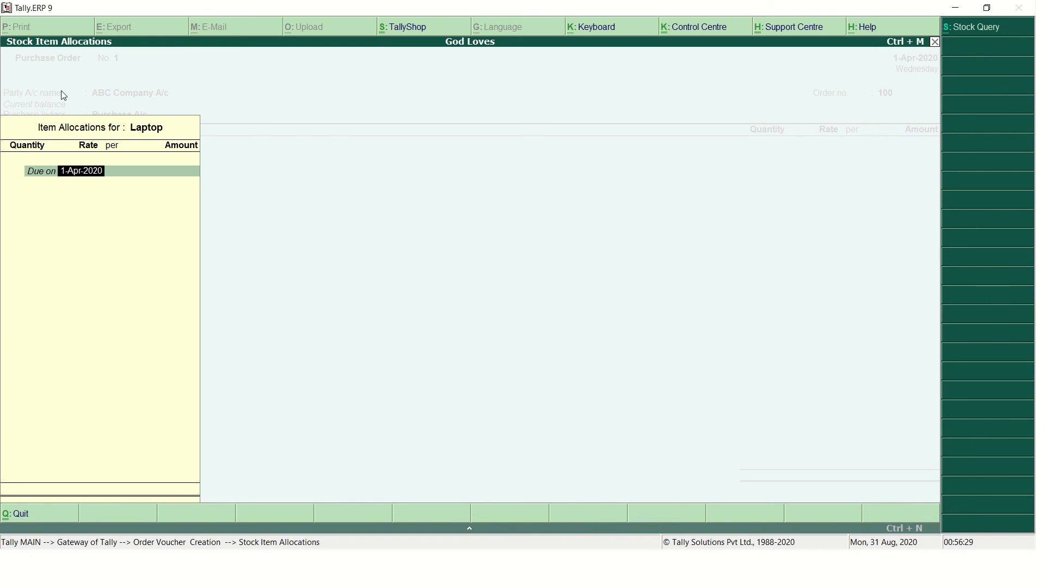
- Set the Laptop item's due date to 2-Sep-2020 in the item allocations
{"action": "type", "text": "5"}
{"action": "type", "text": "-"}
{"action": "type", "text": "9"}
{"action": "key", "text": "BackSpace"}
{"action": "key", "text": "BackSpace"}
{"action": "key", "text": "BackSpace"}
{"action": "type", "text": "2-9"}
{"action": "key", "text": "Return"}
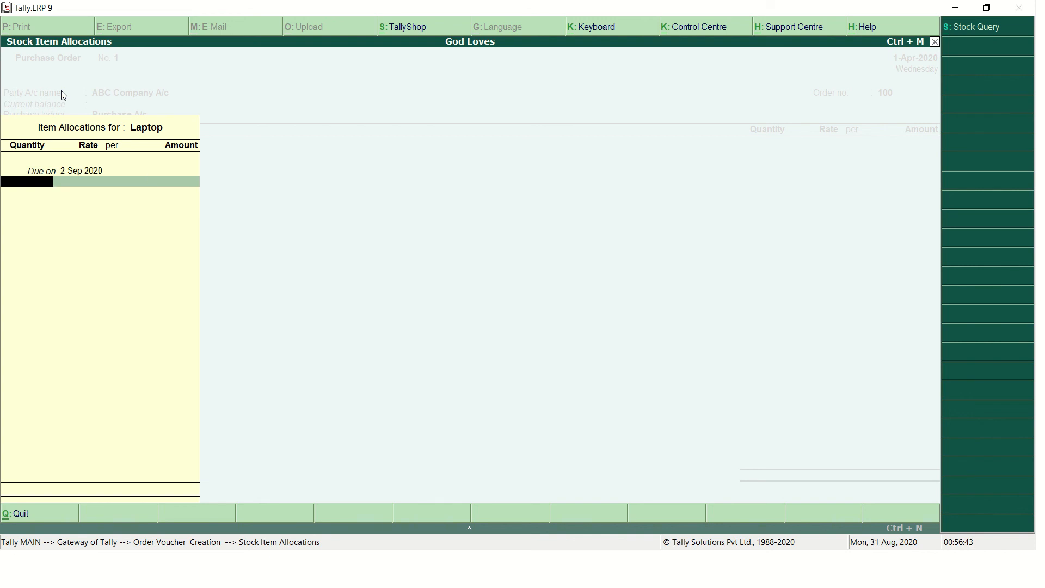
- Enter a quantity of 100 nos at a rate of 45000 for Laptop and complete the item line
{"action": "type", "text": "100"}
{"action": "key", "text": "Return"}
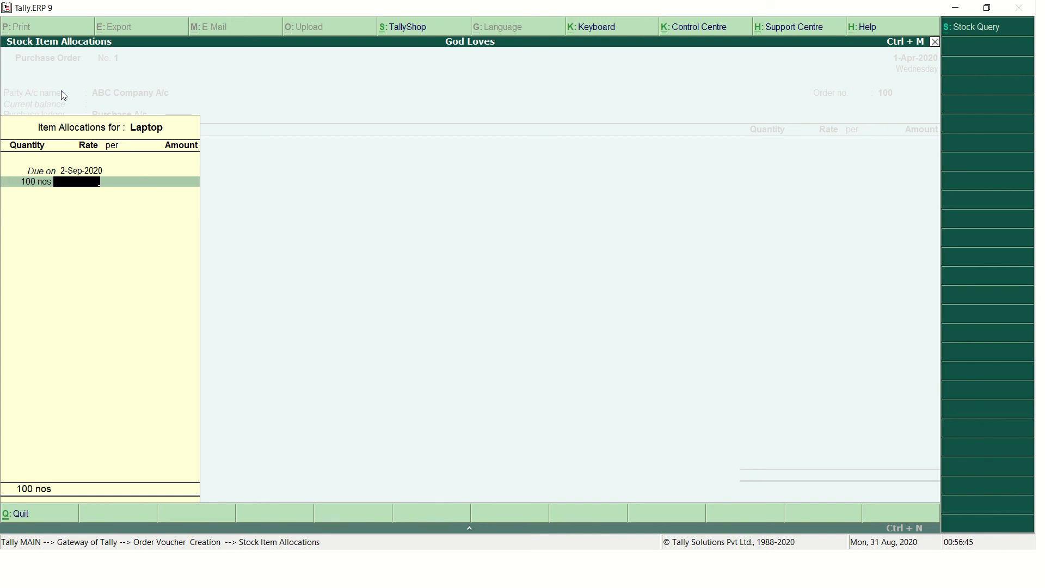
{"action": "type", "text": "45000"}
{"action": "key", "text": "Return"}
{"action": "key", "text": "Return"}
{"action": "key", "text": "Return"}
{"action": "key", "text": "Return"}
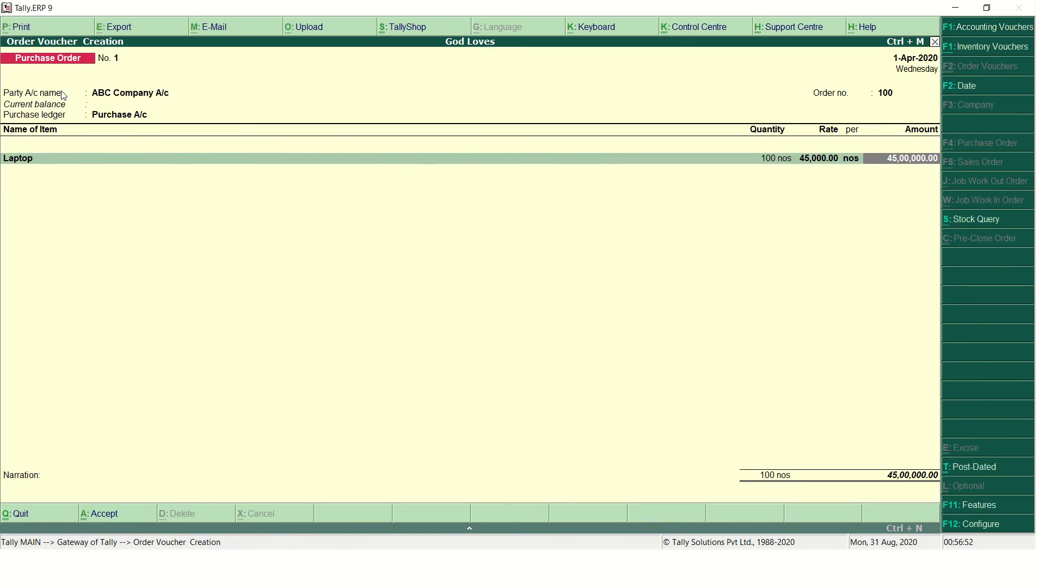
{"action": "key", "text": "Return"}
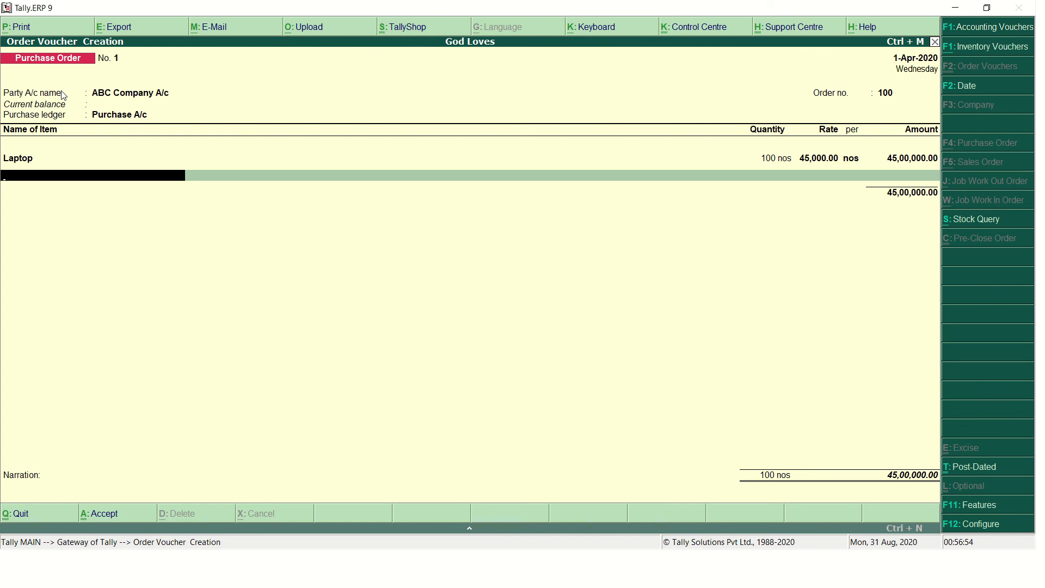
- End the item list, leave the narration blank, save the purchase order and return to the Gateway of Tally
{"action": "key", "text": "Return"}
{"action": "key", "text": "Return"}
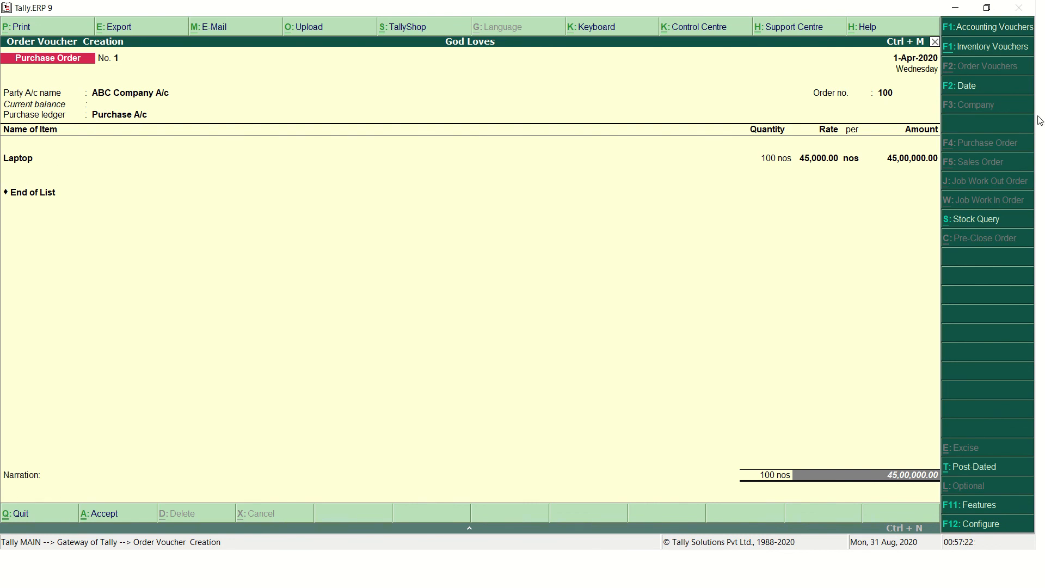
{"action": "key", "text": "Return"}
{"action": "key", "text": "Return"}
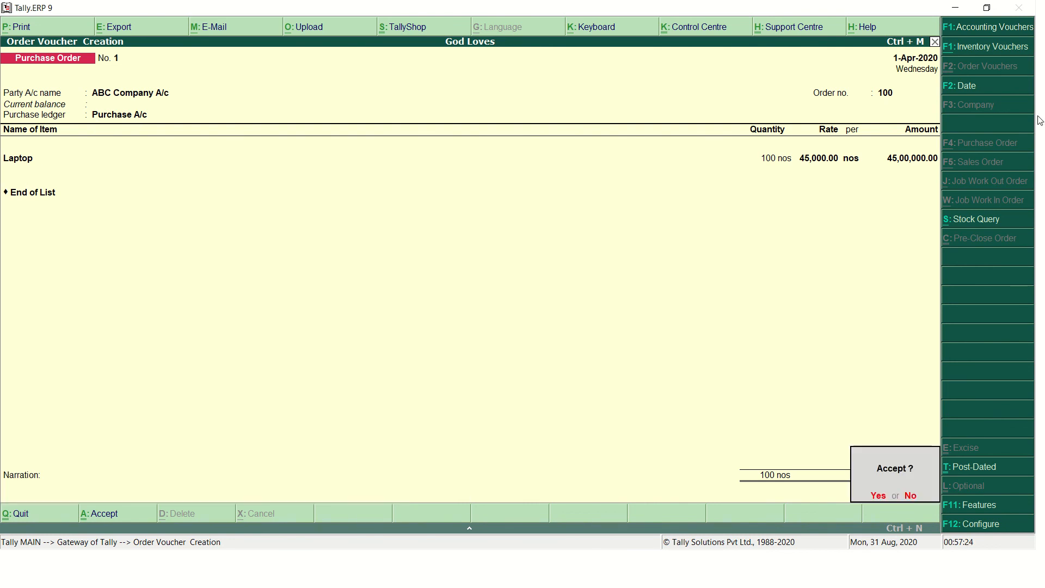
{"action": "key", "text": "y"}
{"action": "key", "text": "alt+F7"}
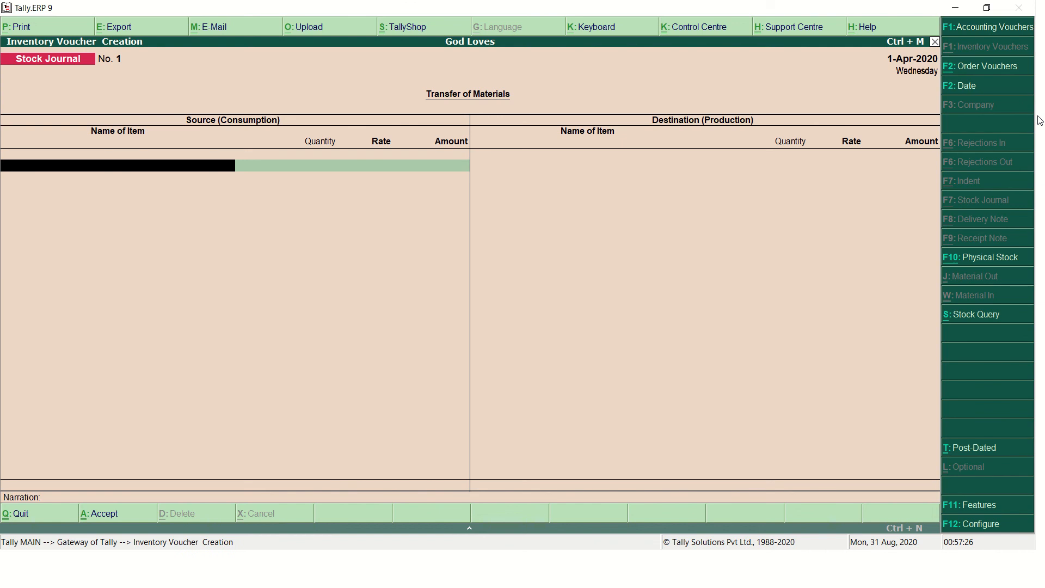
{"action": "key", "text": "Escape"}
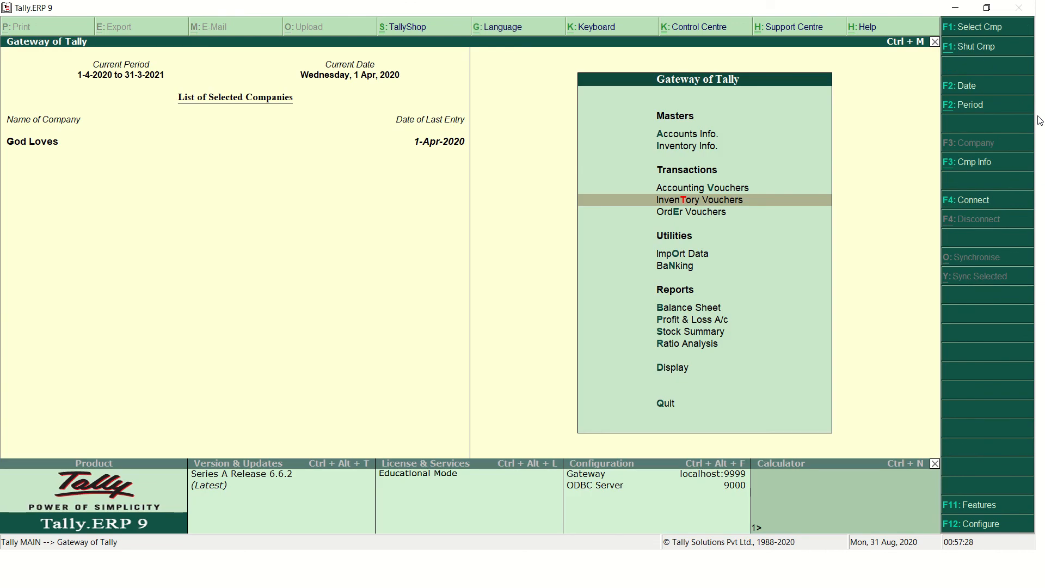
- Open the Stock Summary report to check the company's stock after recording the purchase order
{"action": "key", "text": "Down"}
{"action": "key", "text": "Down"}
{"action": "key", "text": "Down"}
{"action": "key", "text": "Down"}
{"action": "key", "text": "Down"}
{"action": "key", "text": "Down"}
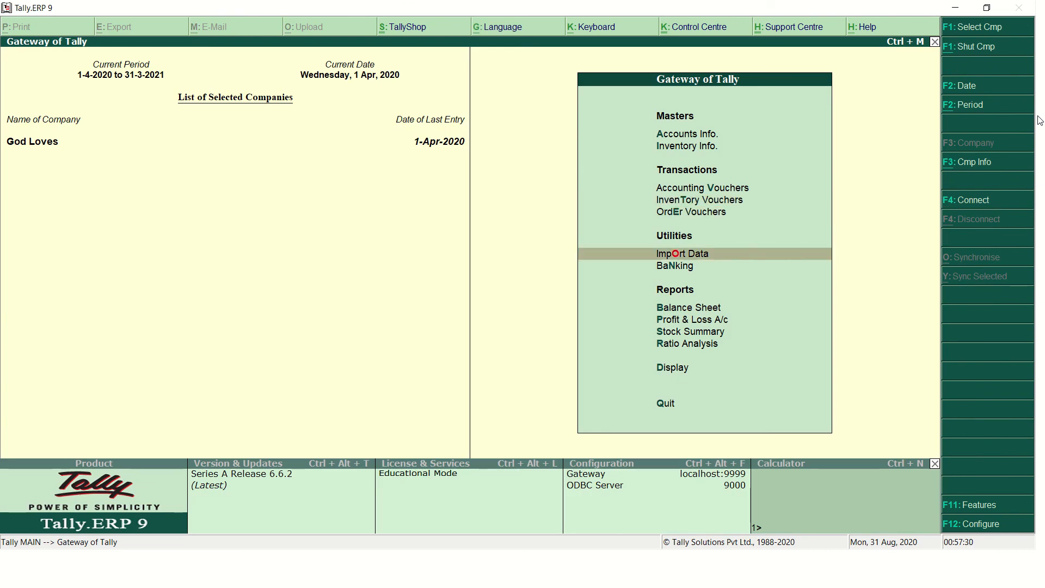
{"action": "key", "text": "Return"}
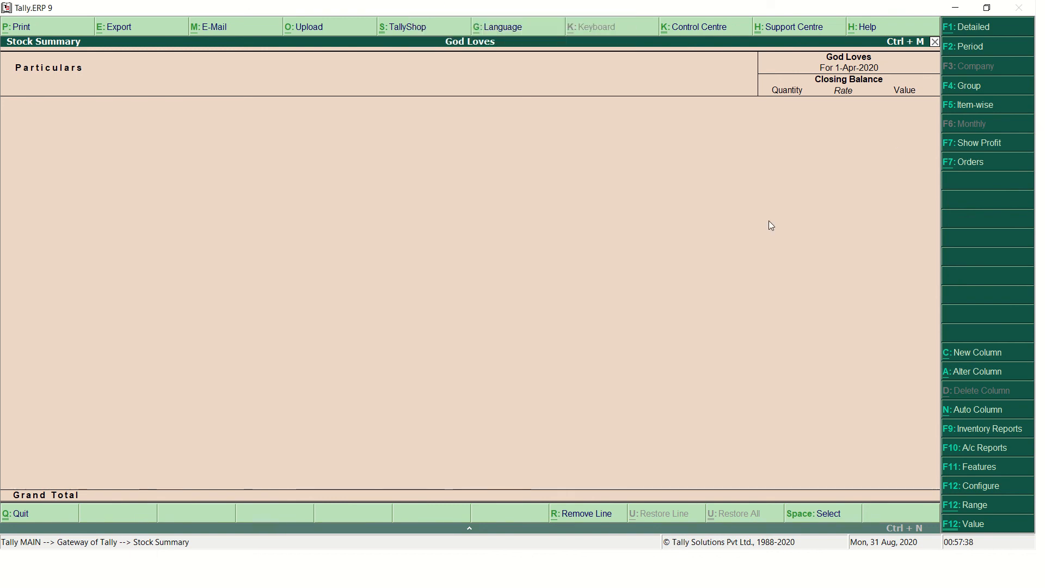
{"action": "left_click", "coordinate": [434, 28]}
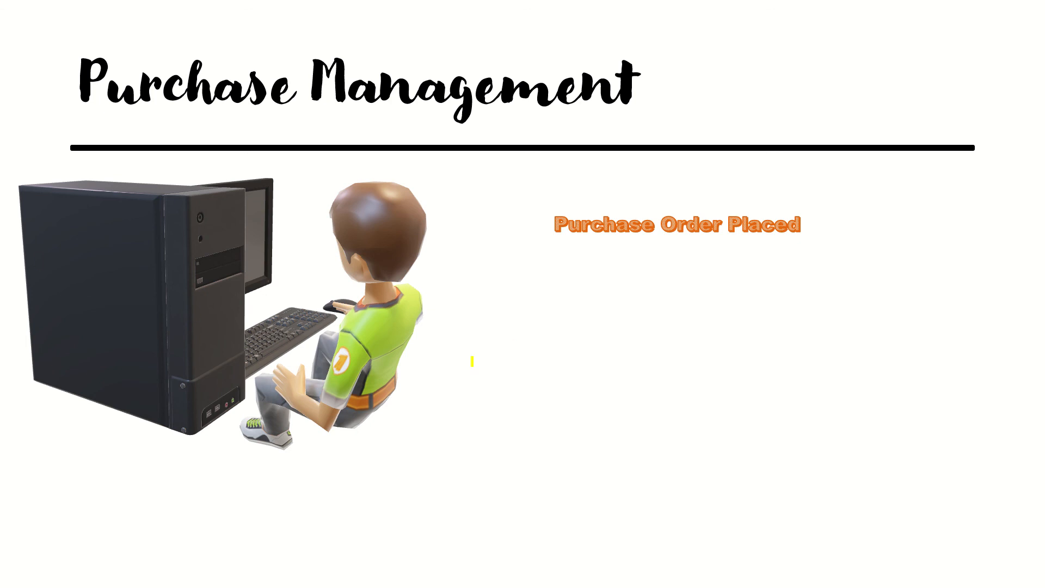
{"action": "key", "text": "Right"}
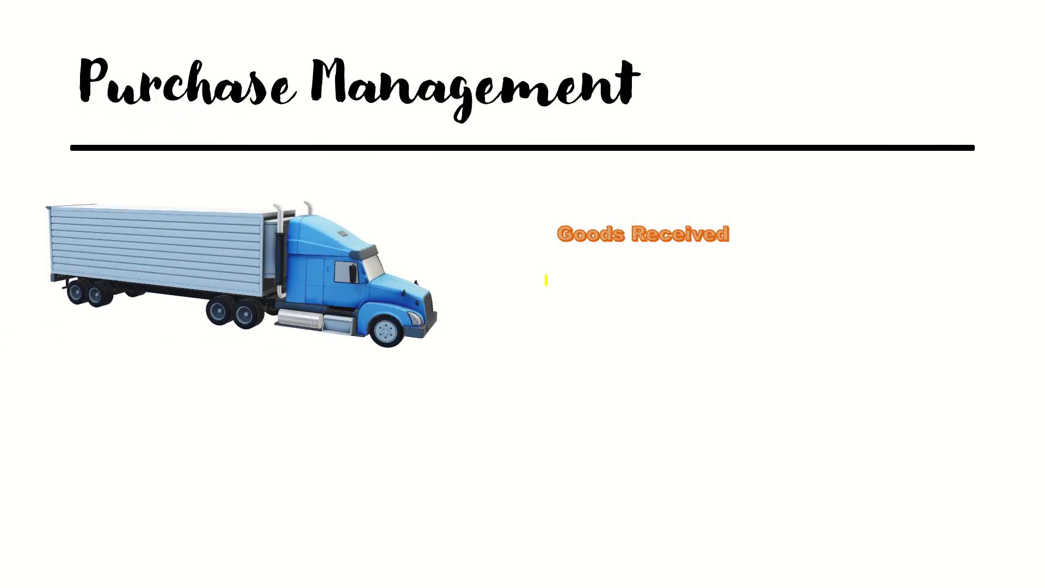
{"action": "mouse_move", "coordinate": [431, 4]}
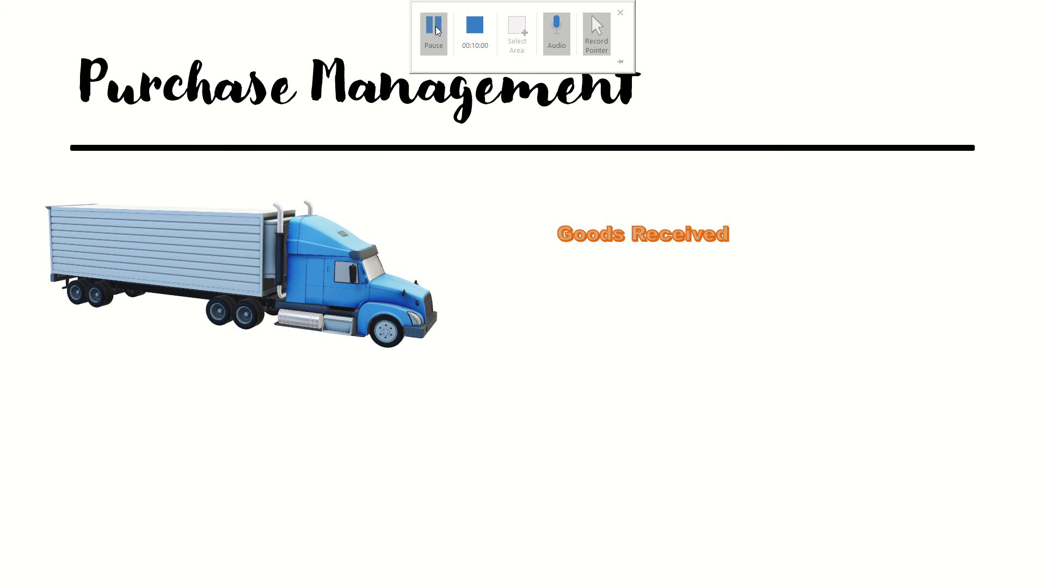
{"action": "left_click", "coordinate": [436, 42]}
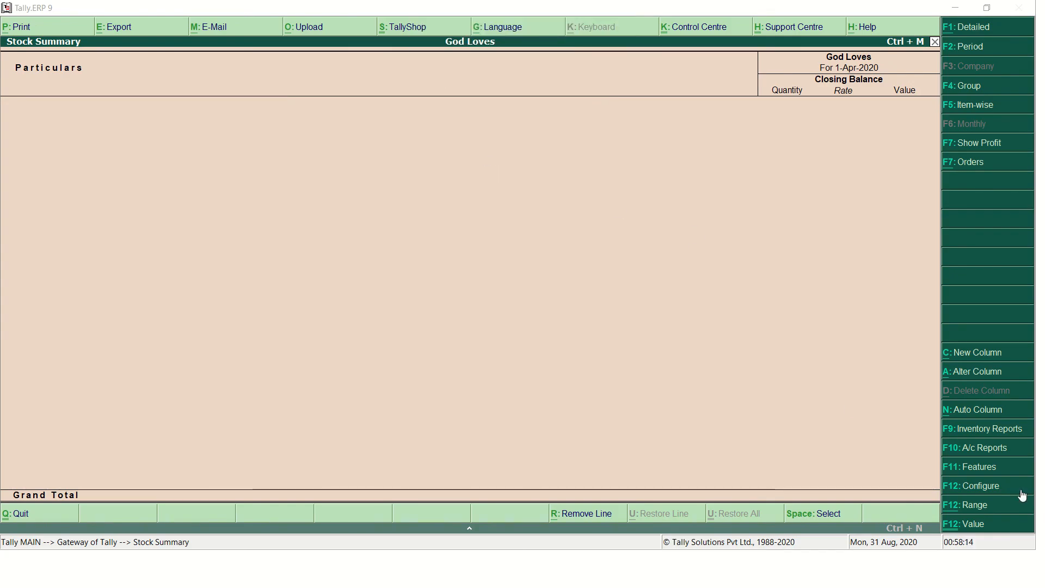
- Enable tracking numbers for delivery and receipt notes in the inventory features, save, and return to the Gateway of Tally
{"action": "left_click", "coordinate": [978, 471]}
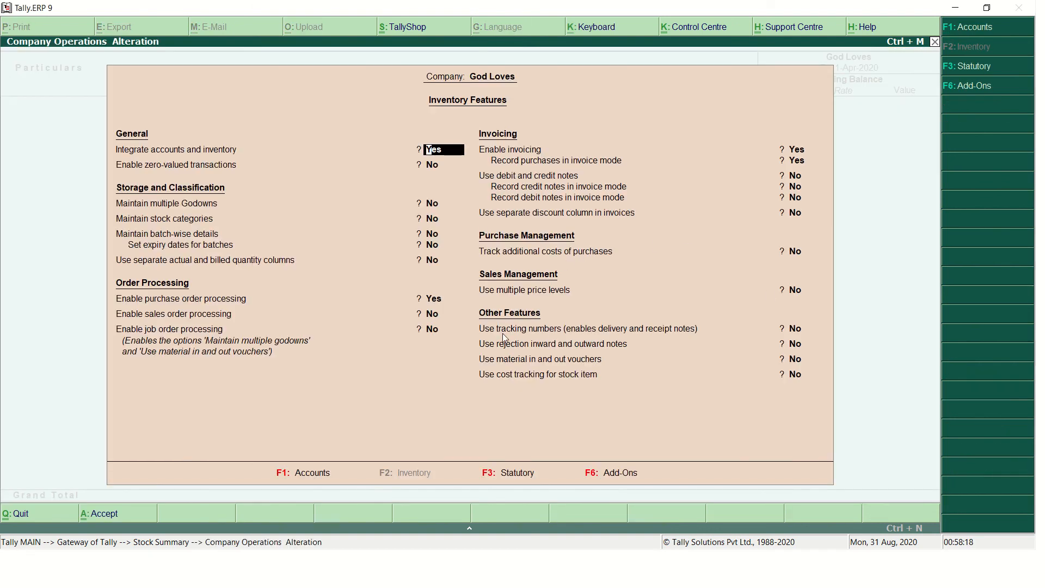
{"action": "left_click", "coordinate": [795, 329]}
{"action": "type", "text": "yes"}
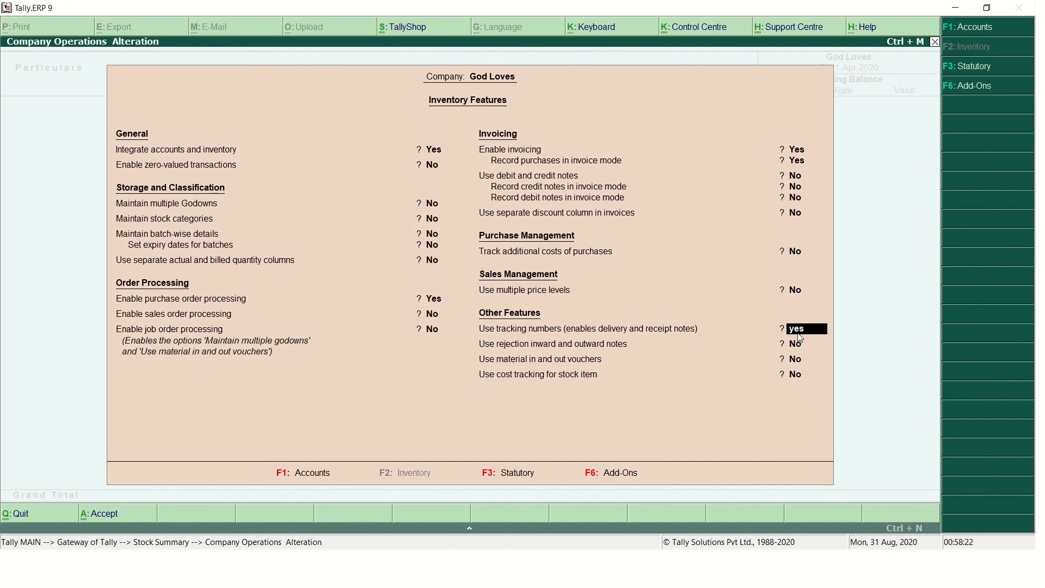
{"action": "key", "text": "Return"}
{"action": "key", "text": "ctrl+a"}
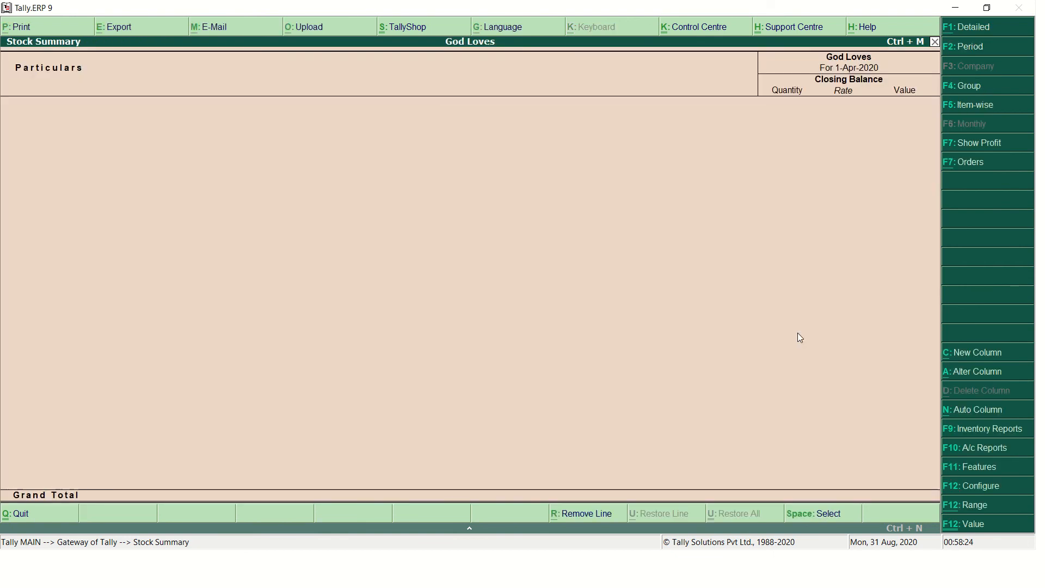
{"action": "key", "text": "Escape"}
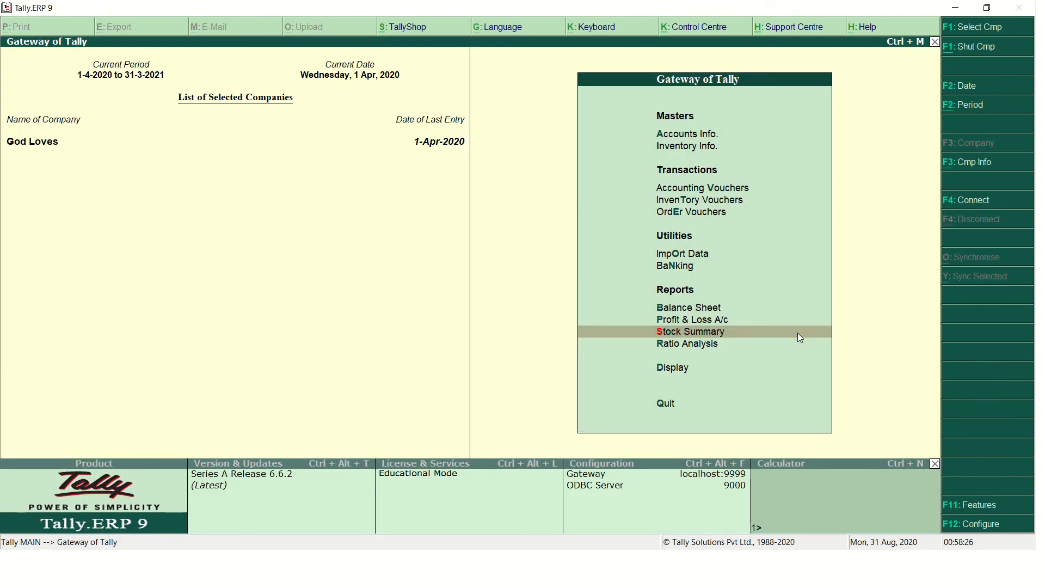
- Start a receipt note inventory voucher with reference number 230 and ABC Company A/c as the party
{"action": "left_click", "coordinate": [695, 203]}
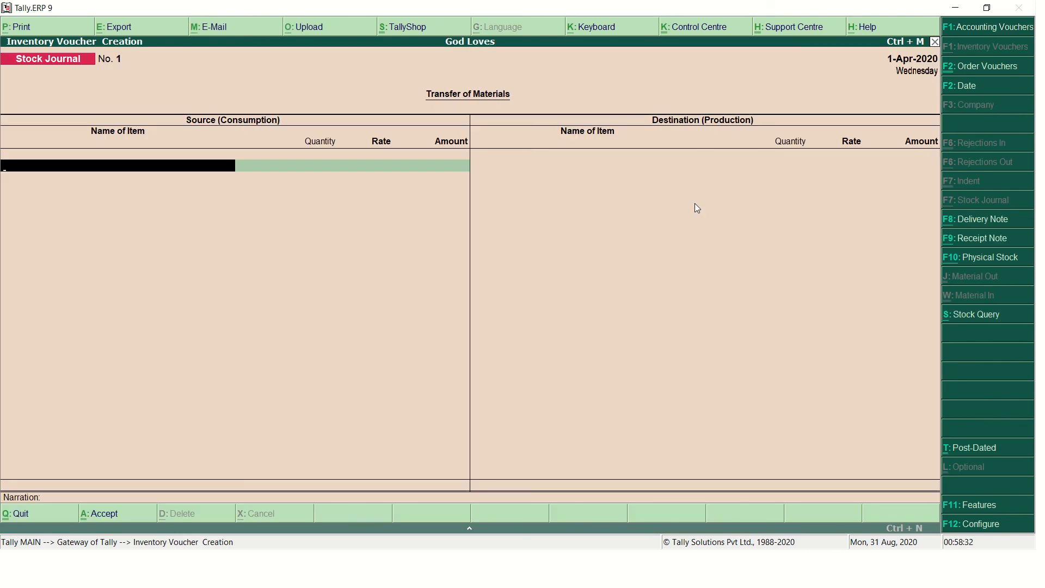
{"action": "left_click", "coordinate": [959, 245]}
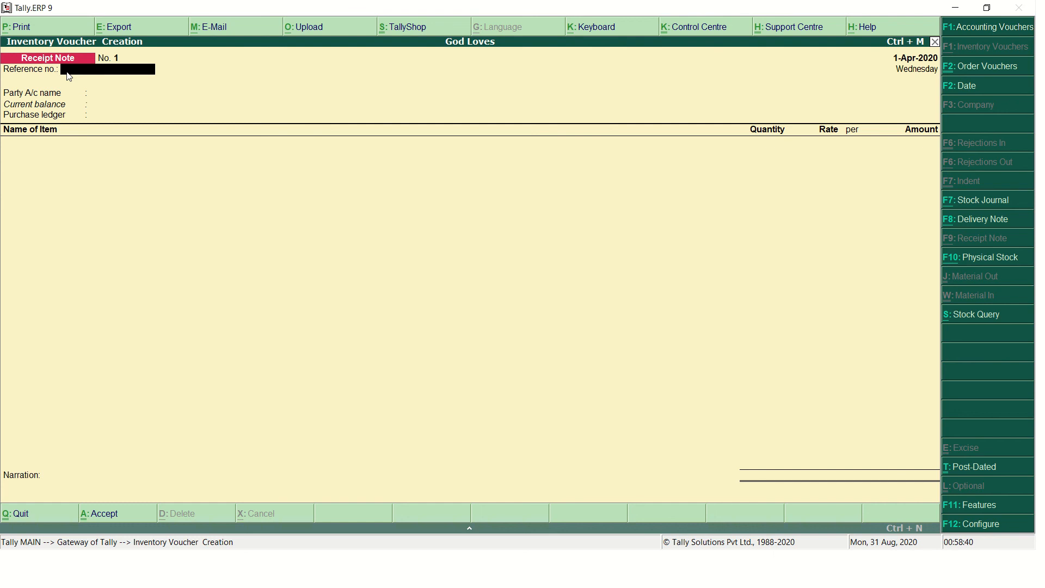
{"action": "type", "text": "230"}
{"action": "key", "text": "Return"}
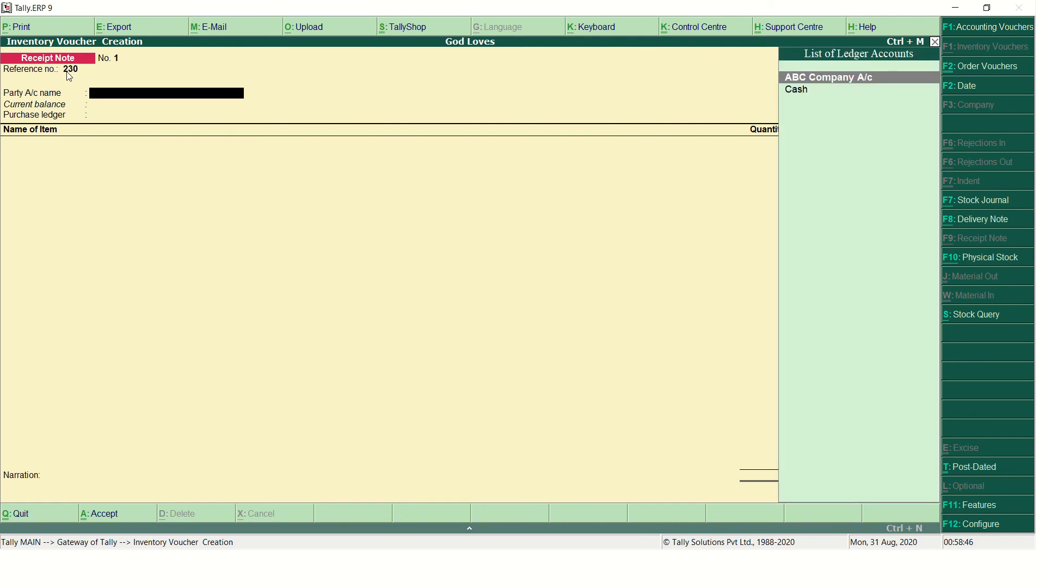
{"action": "key", "text": "Return"}
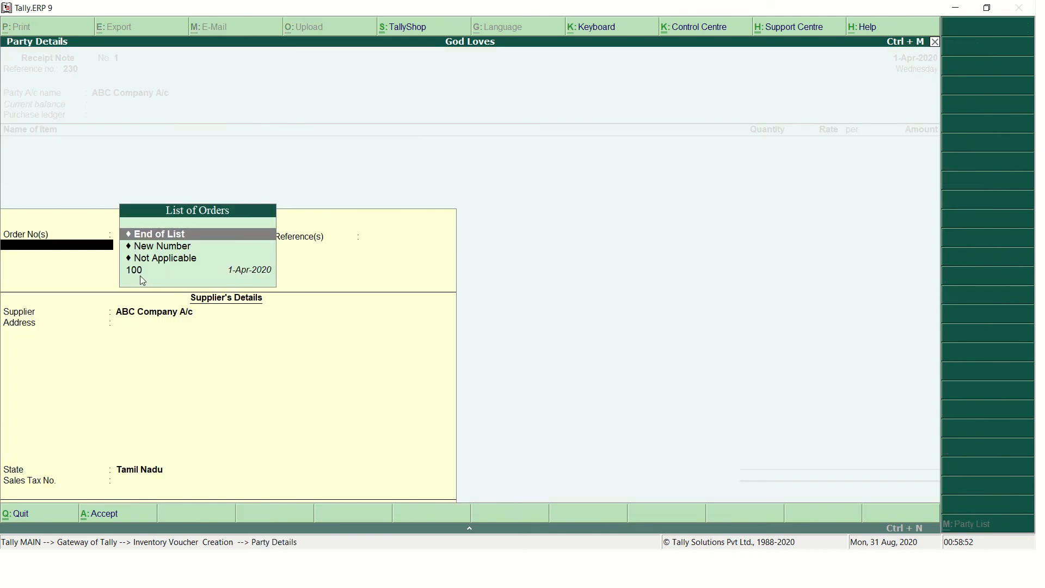
- Link the receipt note to the existing 1-Apr-2020 purchase order, accept the party details and Purchase A/c, and save the note
{"action": "left_click", "coordinate": [143, 276]}
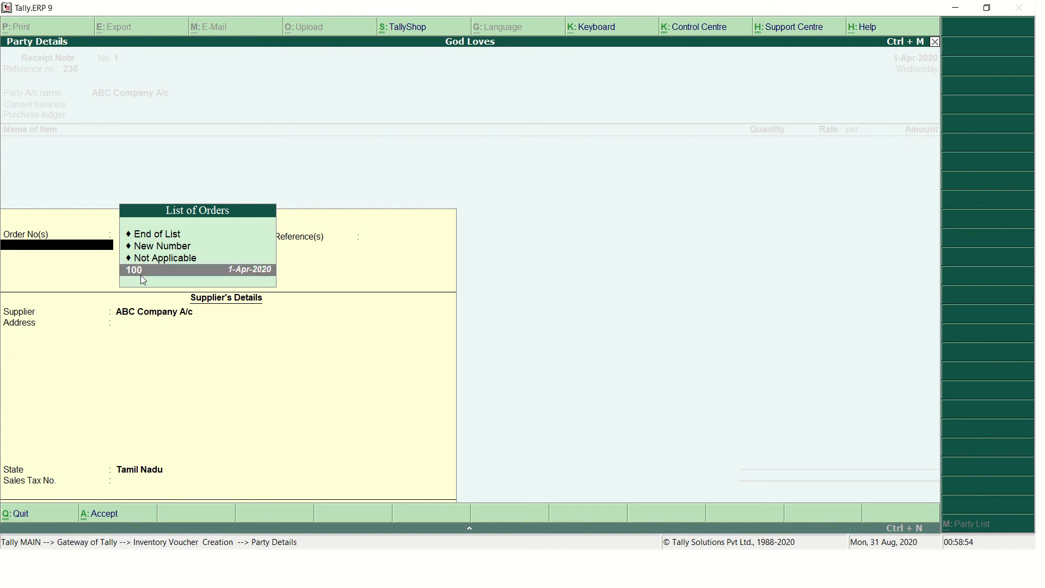
{"action": "key", "text": "Return"}
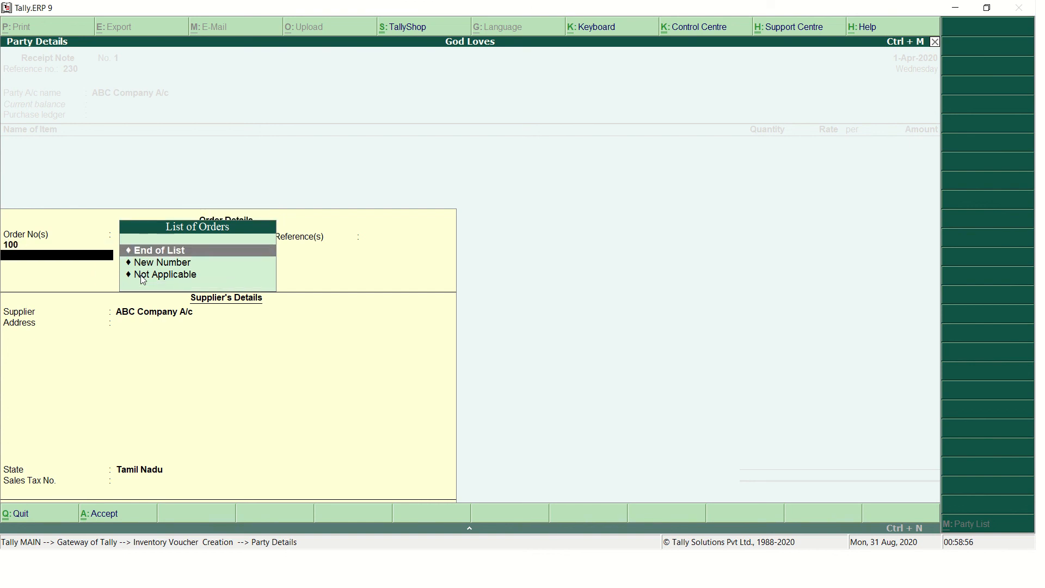
{"action": "key", "text": "Return"}
{"action": "key", "text": "Return"}
{"action": "key", "text": "Return"}
{"action": "key", "text": "Return"}
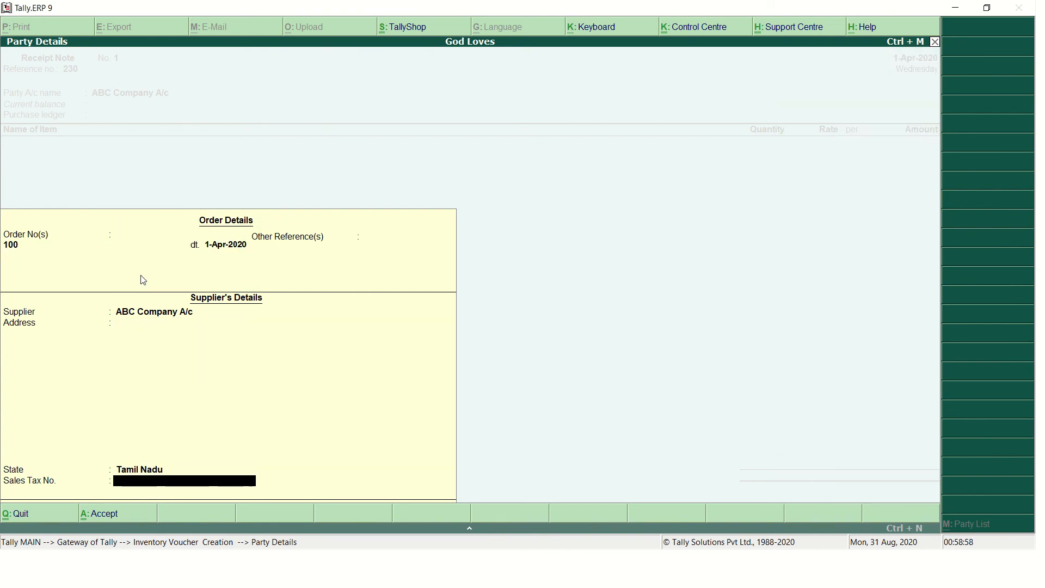
{"action": "key", "text": "Return"}
{"action": "key", "text": "Return"}
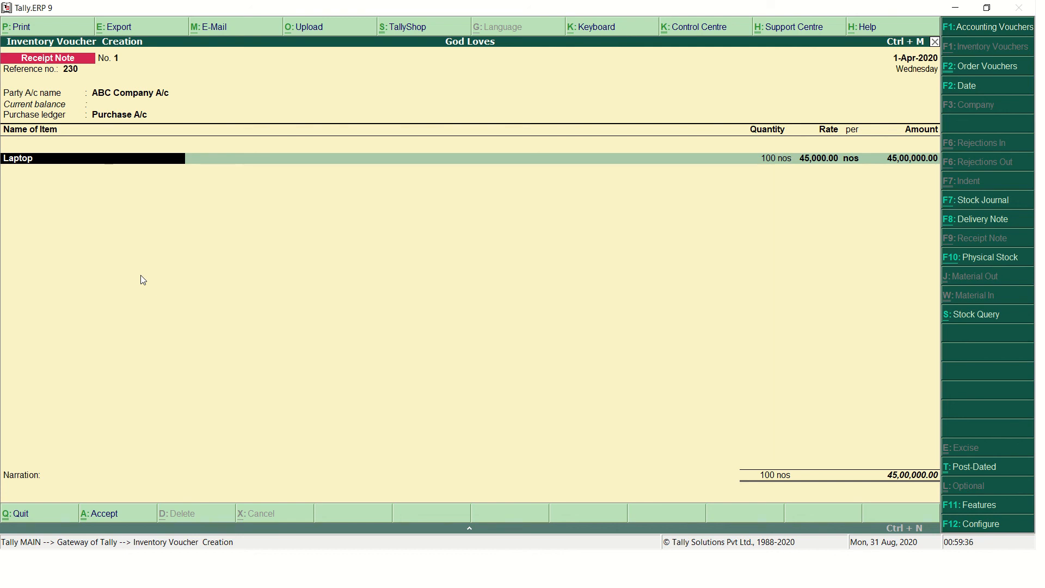
{"action": "key", "text": "ctrl+a"}
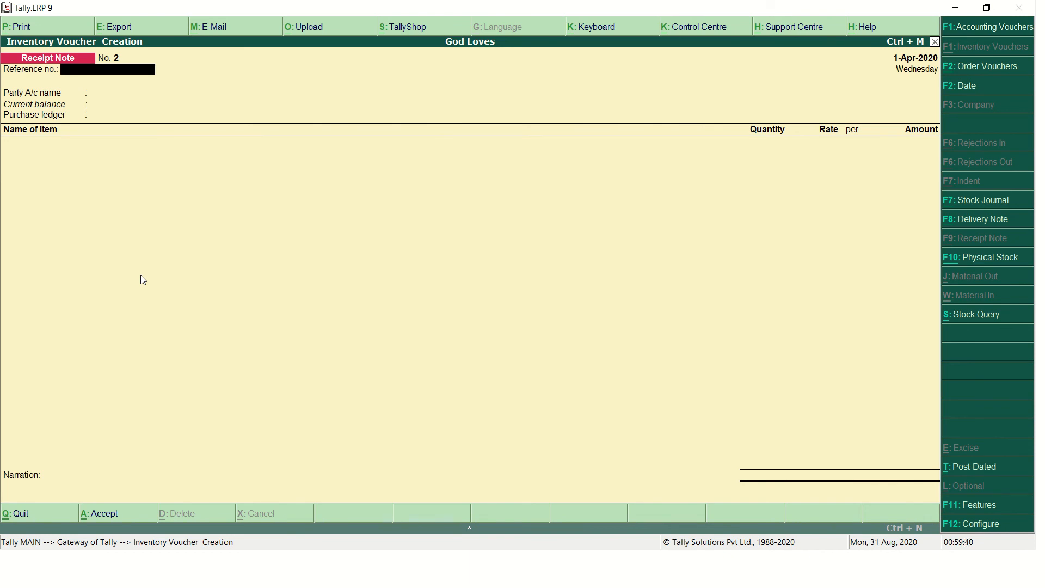
- Leave receipt note entry and open the Stock Summary report to check the received laptop stock
{"action": "key", "text": "Escape"}
{"action": "key", "text": "Return"}
{"action": "key", "text": "Down"}
{"action": "key", "text": "Down"}
{"action": "key", "text": "Down"}
{"action": "key", "text": "Down"}
{"action": "key", "text": "Down"}
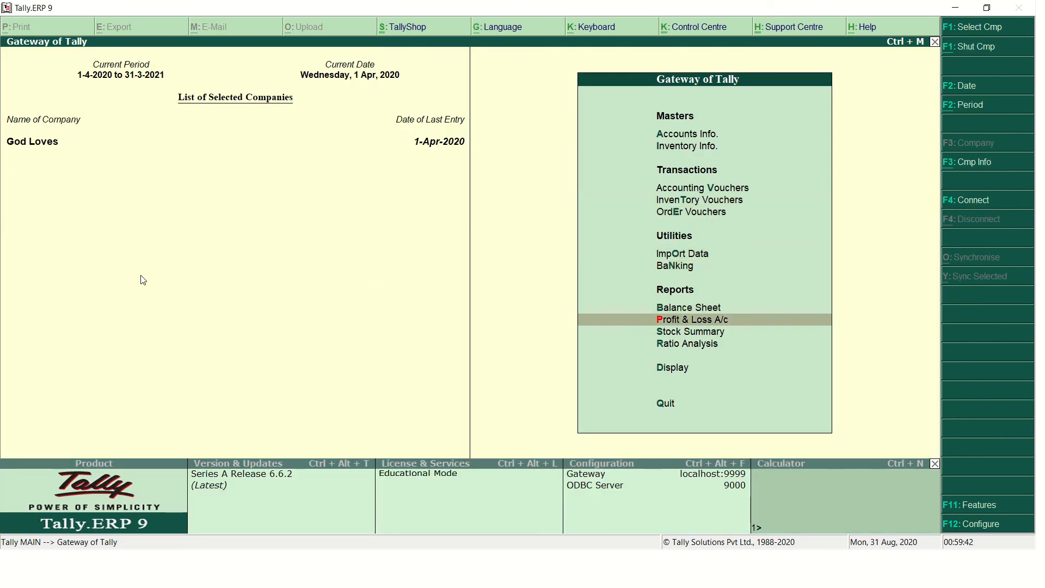
{"action": "key", "text": "Down"}
{"action": "key", "text": "Return"}
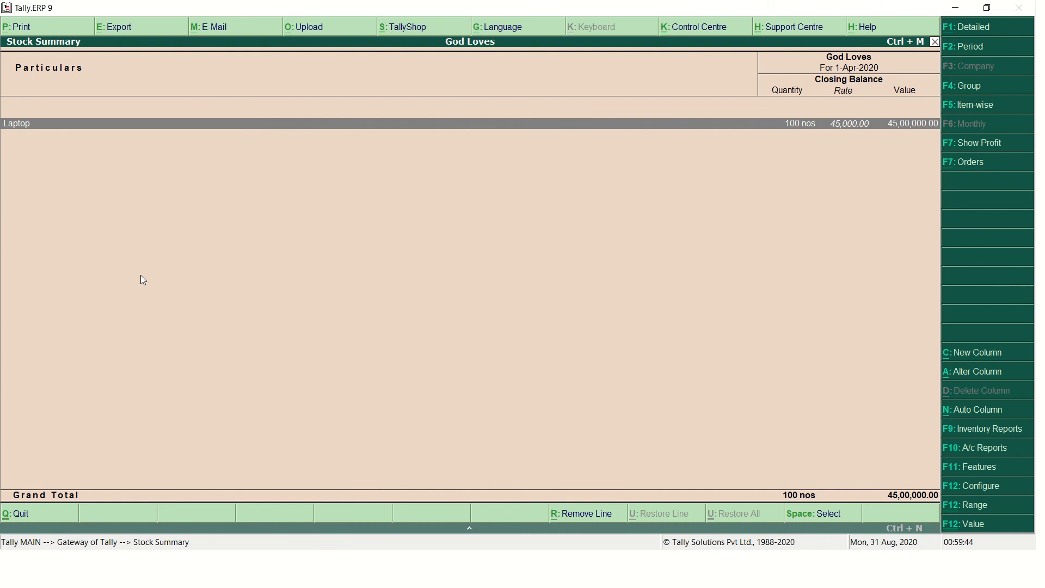
- View the Stock Summary in detailed format, switch back to condensed, and return to the Gateway of Tally
{"action": "key", "text": "XF86AudioMute"}
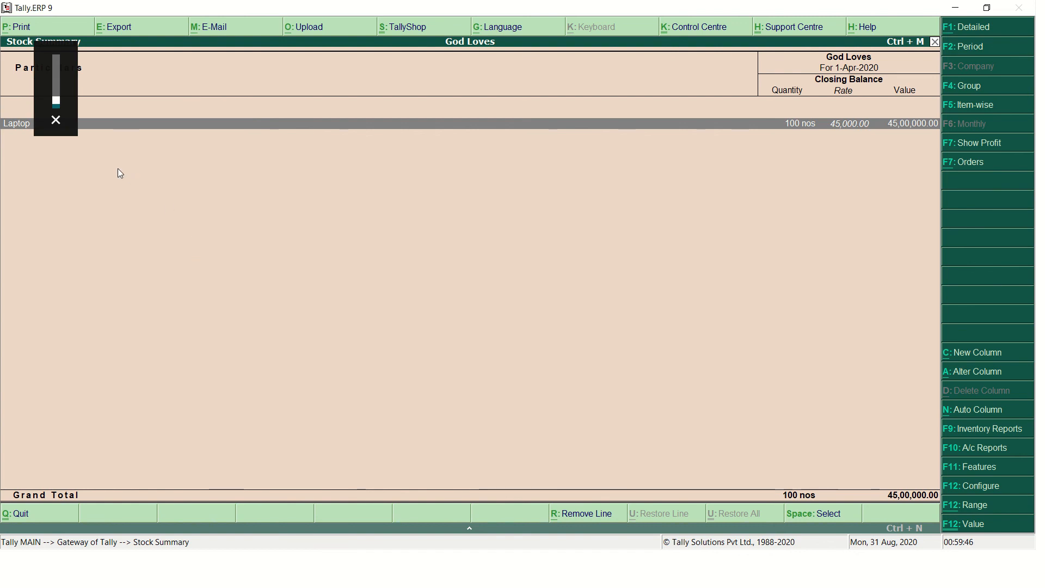
{"action": "left_click", "coordinate": [993, 30]}
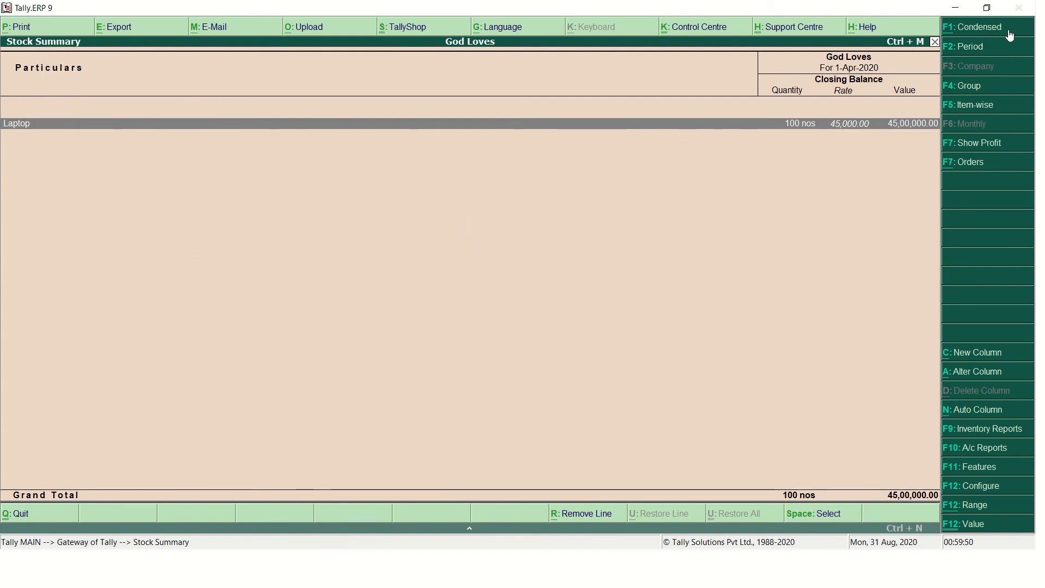
{"action": "left_click", "coordinate": [978, 34]}
{"action": "key", "text": "Escape"}
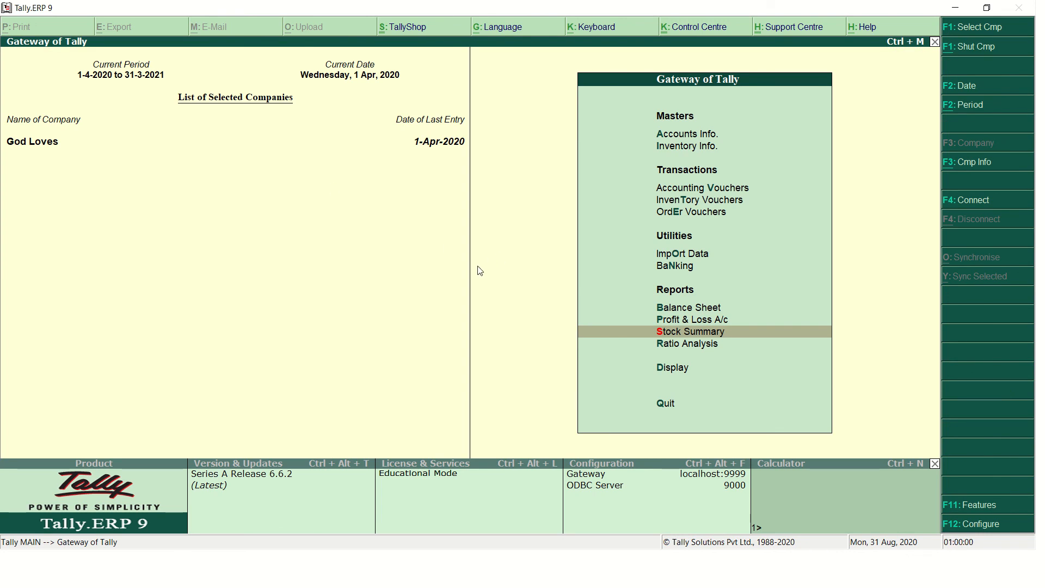
{"action": "mouse_move", "coordinate": [513, 6]}
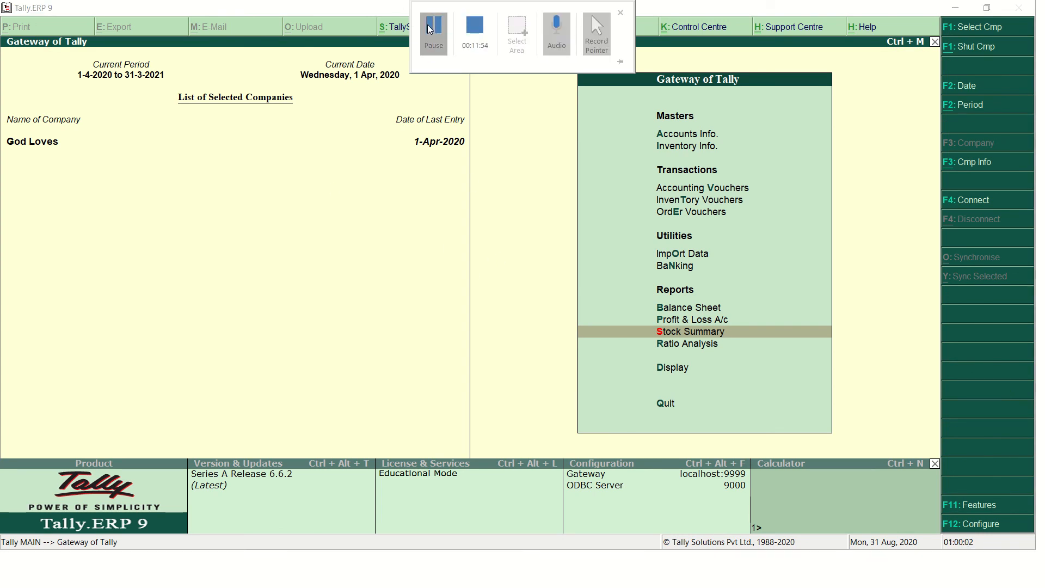
{"action": "left_click", "coordinate": [430, 28]}
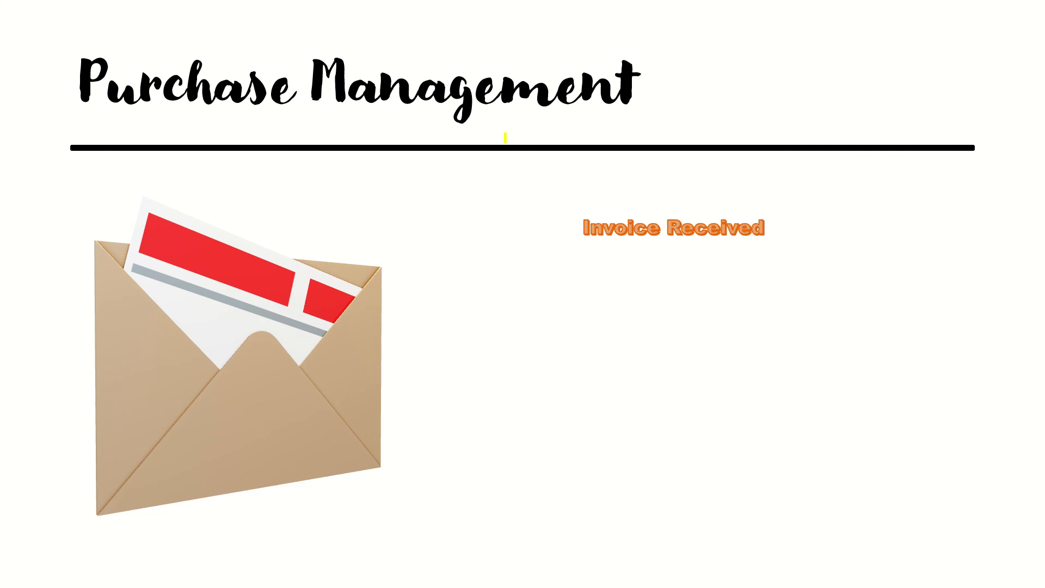
{"action": "mouse_move", "coordinate": [462, 2]}
{"action": "left_click", "coordinate": [432, 30]}
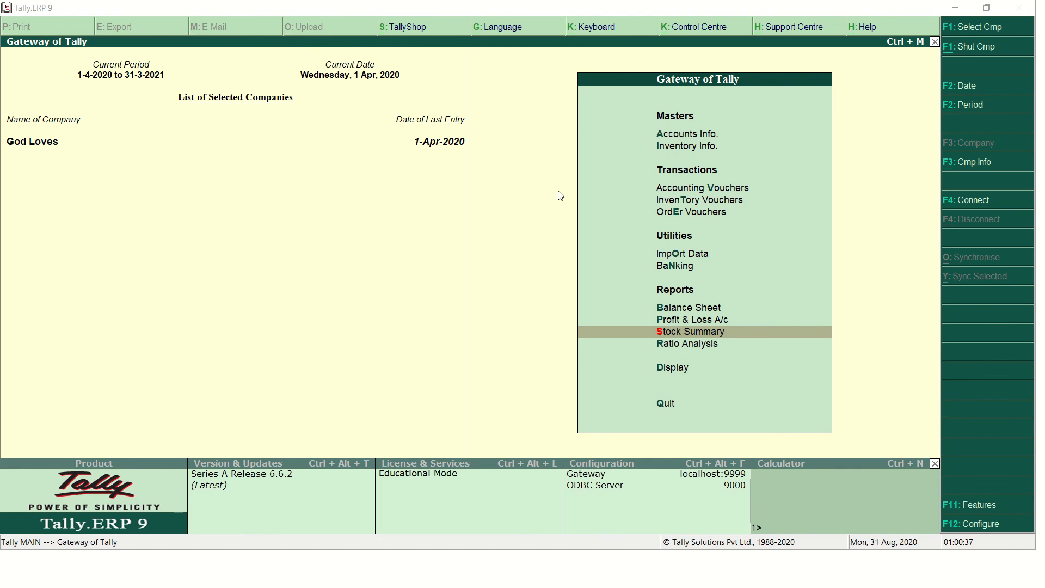
- Start a purchase voucher with supplier invoice number 1002 dated 1-Apr-2020 and ABC Company A/c as the party
{"action": "left_click", "coordinate": [674, 192]}
{"action": "left_click", "coordinate": [674, 191]}
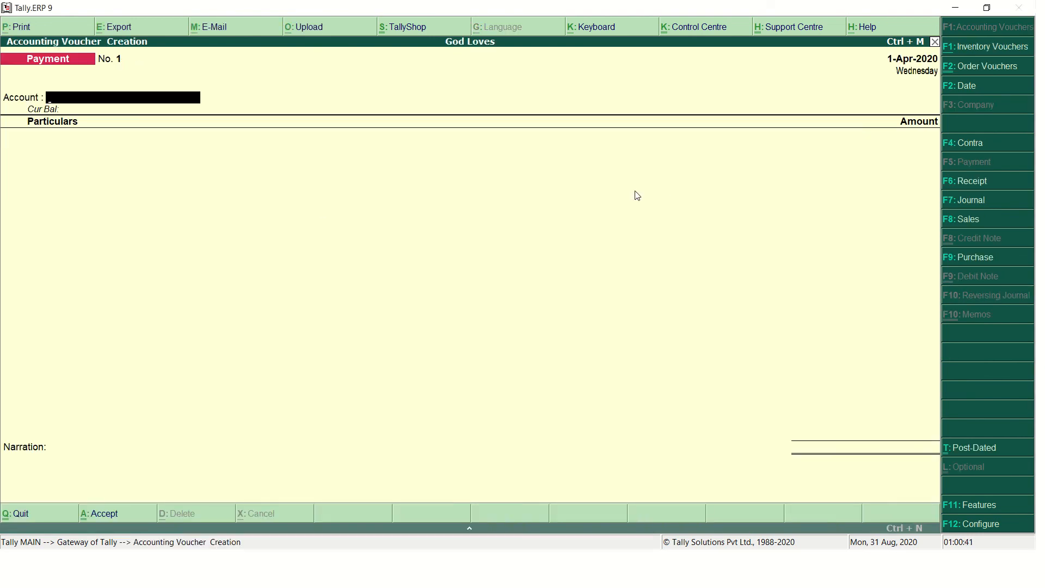
{"action": "left_click", "coordinate": [974, 256]}
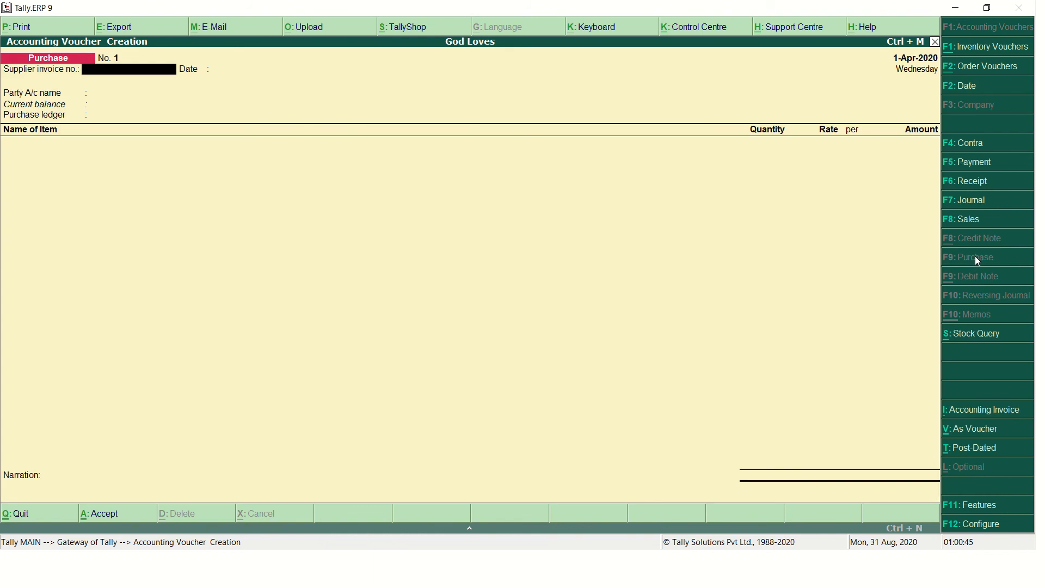
{"action": "type", "text": "1002"}
{"action": "key", "text": "Return"}
{"action": "key", "text": "Return"}
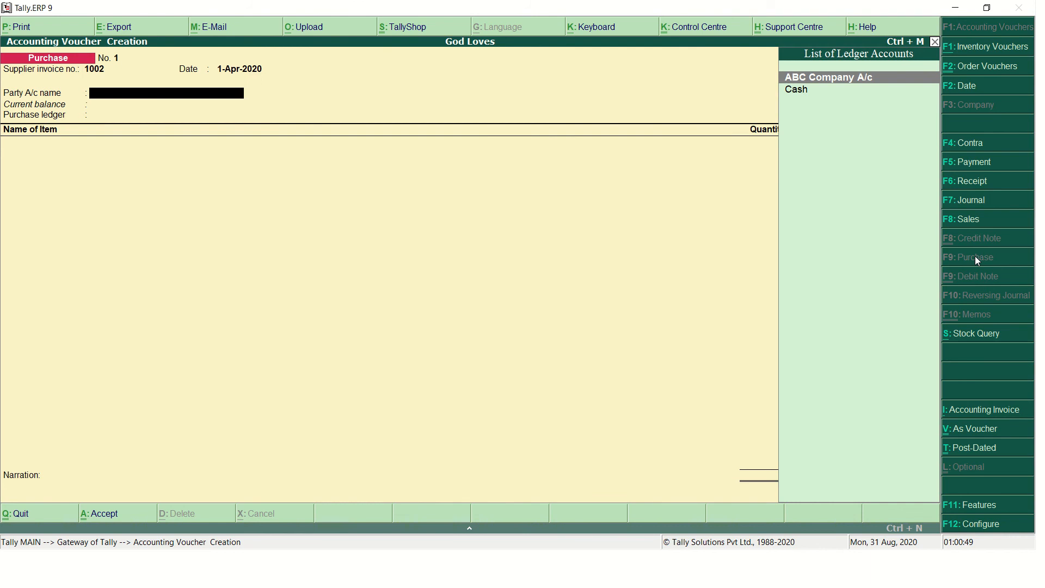
{"action": "key", "text": "Return"}
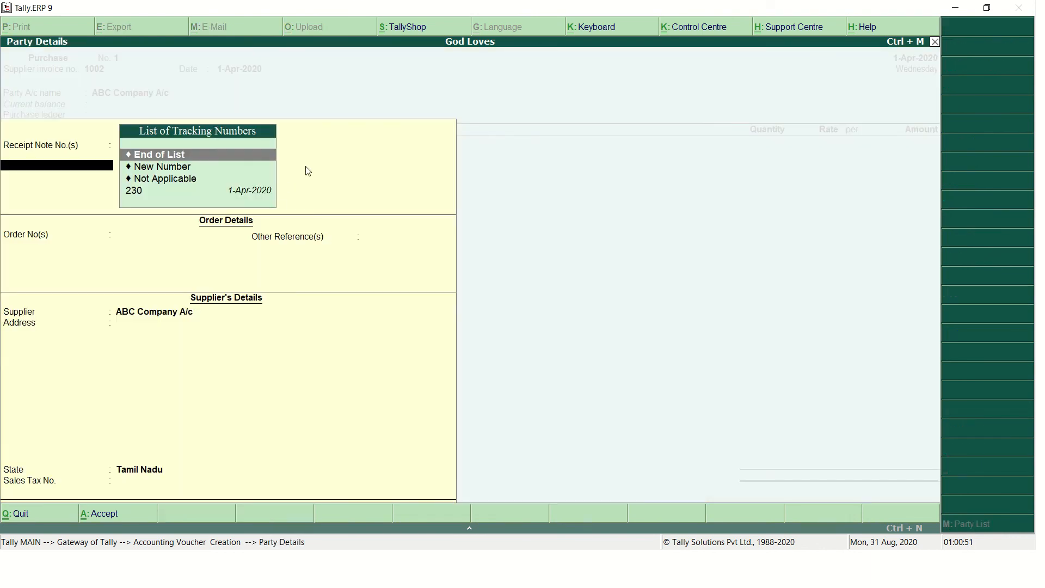
- Link the purchase voucher to receipt note 230, accept the supplier details, and use Purchase A/c as the purchase ledger
{"action": "left_click", "coordinate": [131, 194]}
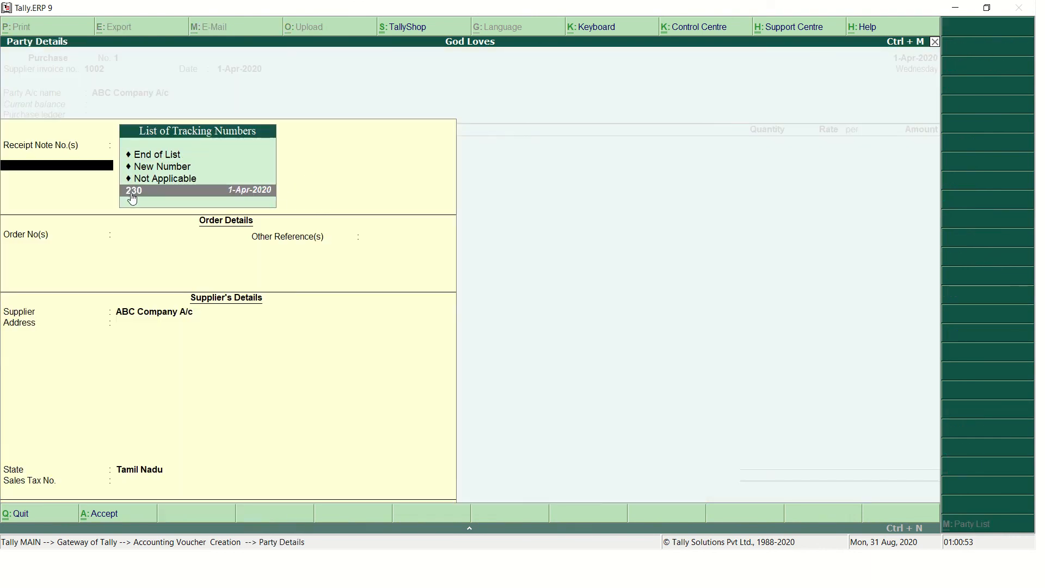
{"action": "key", "text": "Return"}
{"action": "key", "text": "Return"}
{"action": "key", "text": "Return"}
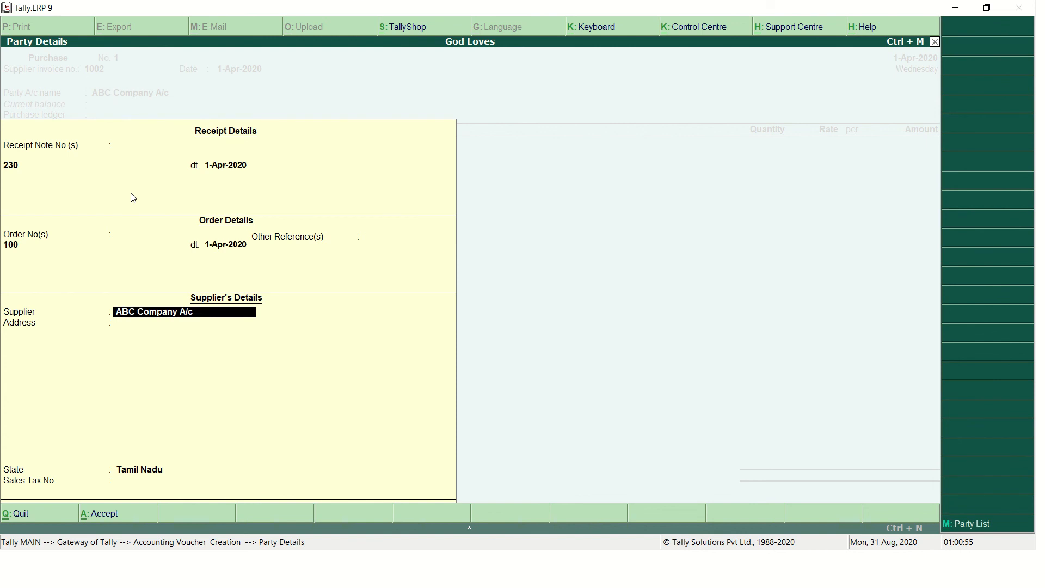
{"action": "key", "text": "Return"}
{"action": "key", "text": "Return"}
{"action": "key", "text": "Return"}
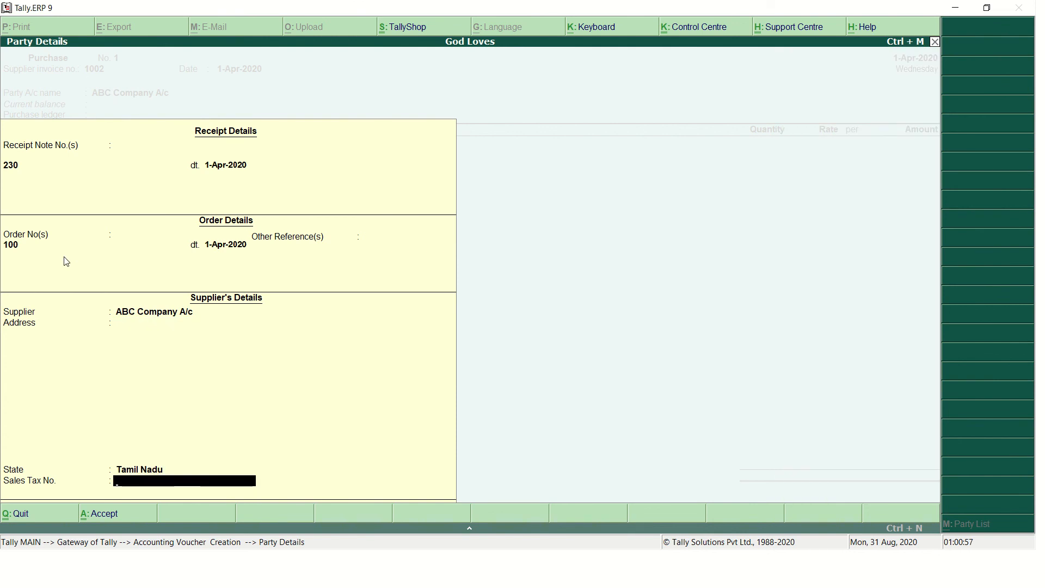
{"action": "key", "text": "Return"}
{"action": "key", "text": "Return"}
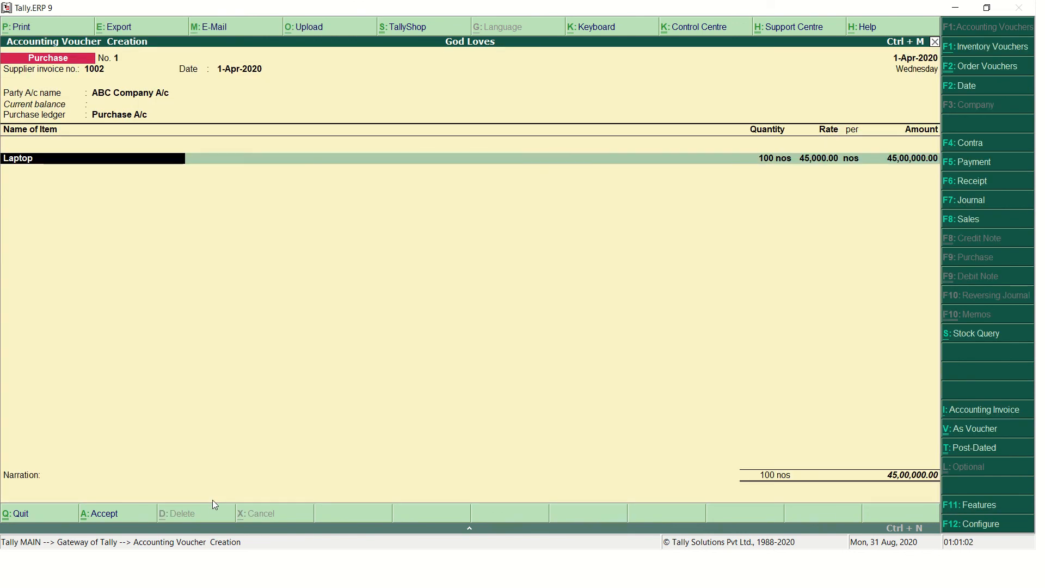
- Accept the laptop purchase voucher and leave voucher entry
{"action": "key", "text": "ctrl+a"}
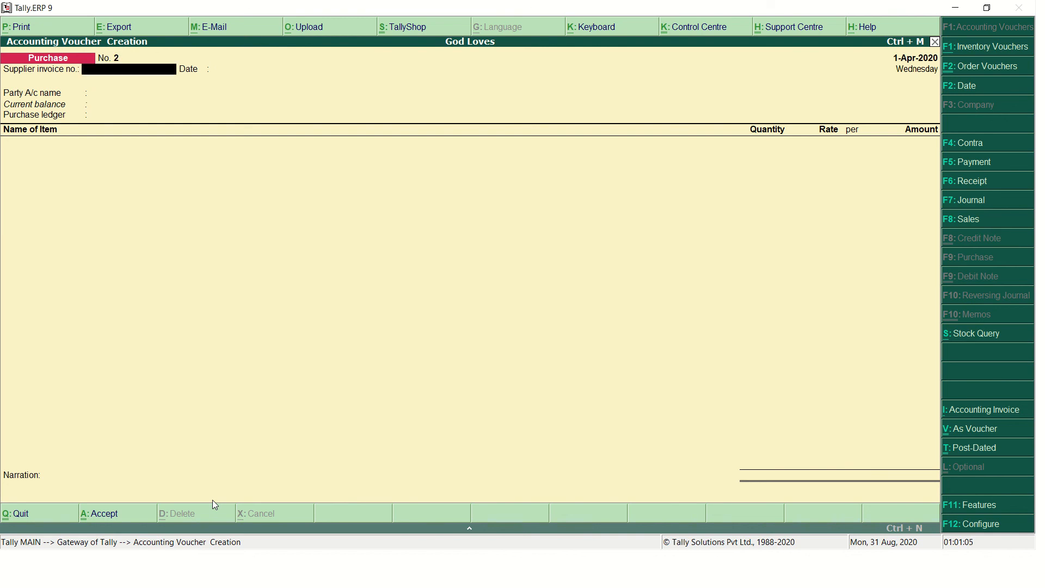
{"action": "key", "text": "Escape"}
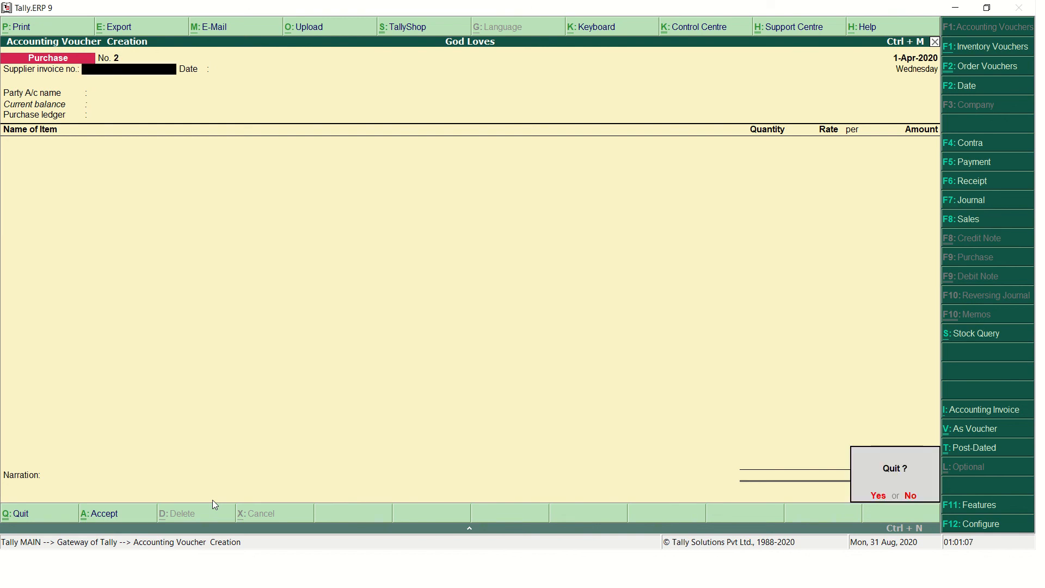
{"action": "key", "text": "Return"}
- Open the Profit & Loss A/c report to check the effect of the laptop purchase
{"action": "key", "text": "Down"}
{"action": "key", "text": "Down"}
{"action": "key", "text": "Down"}
{"action": "key", "text": "Down"}
{"action": "key", "text": "Down"}
{"action": "key", "text": "Down"}
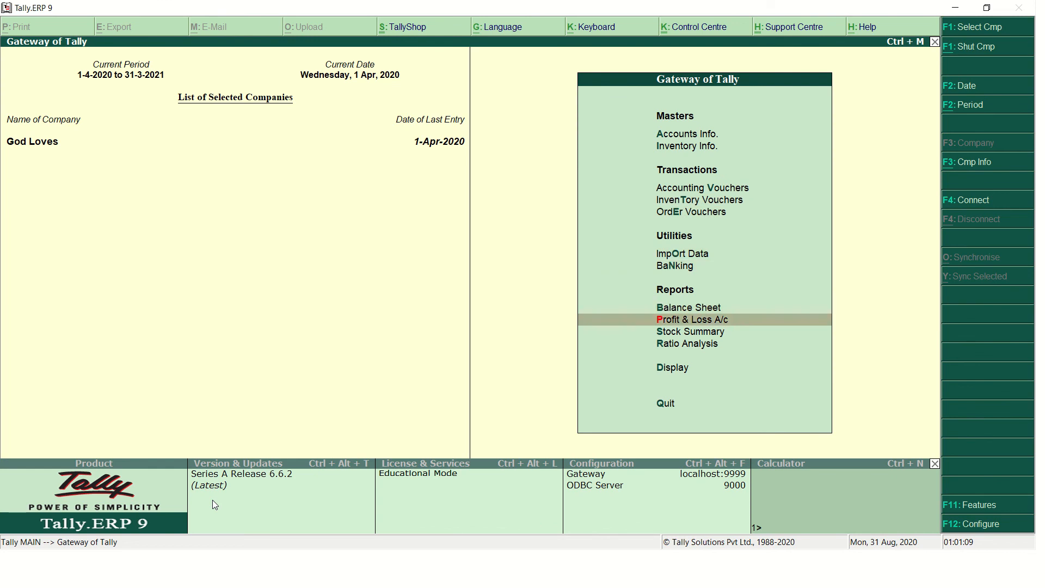
{"action": "key", "text": "Return"}
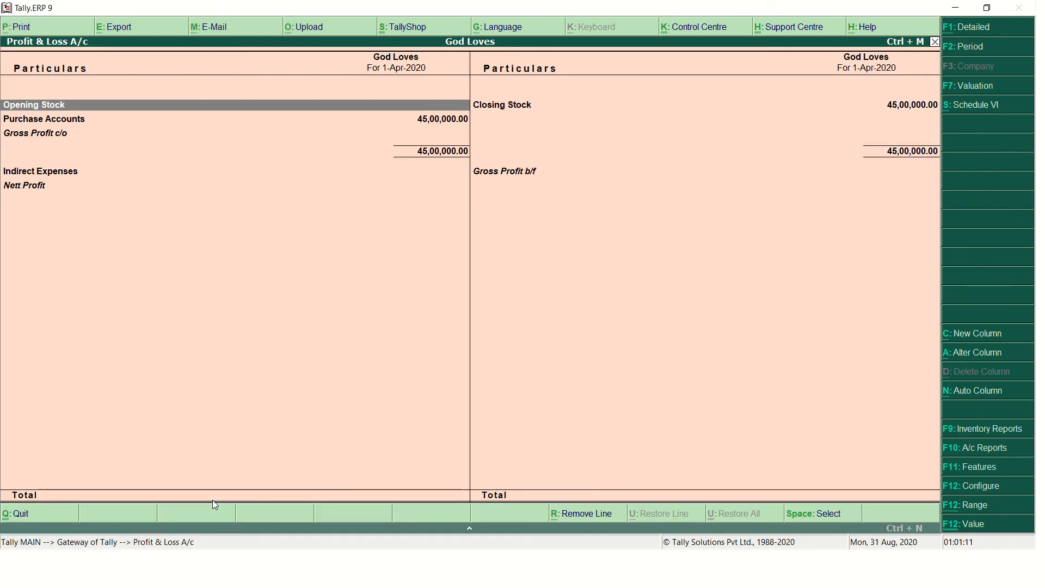
{"action": "key", "text": "XF86AudioLowerVolume"}
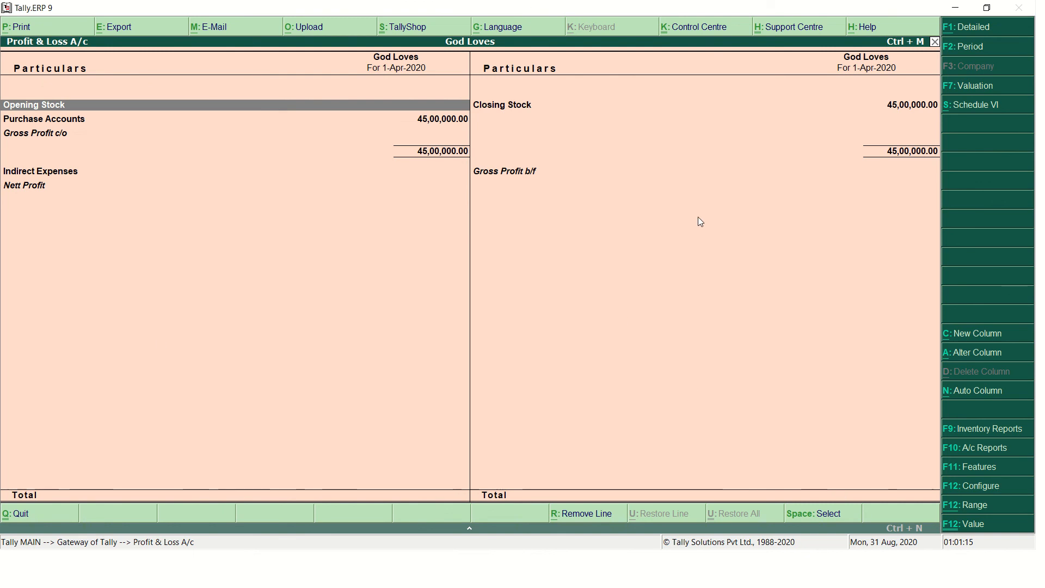
- Keep the Default stock valuation method and review the Profit & Loss A/c in detailed format
{"action": "left_click", "coordinate": [984, 87]}
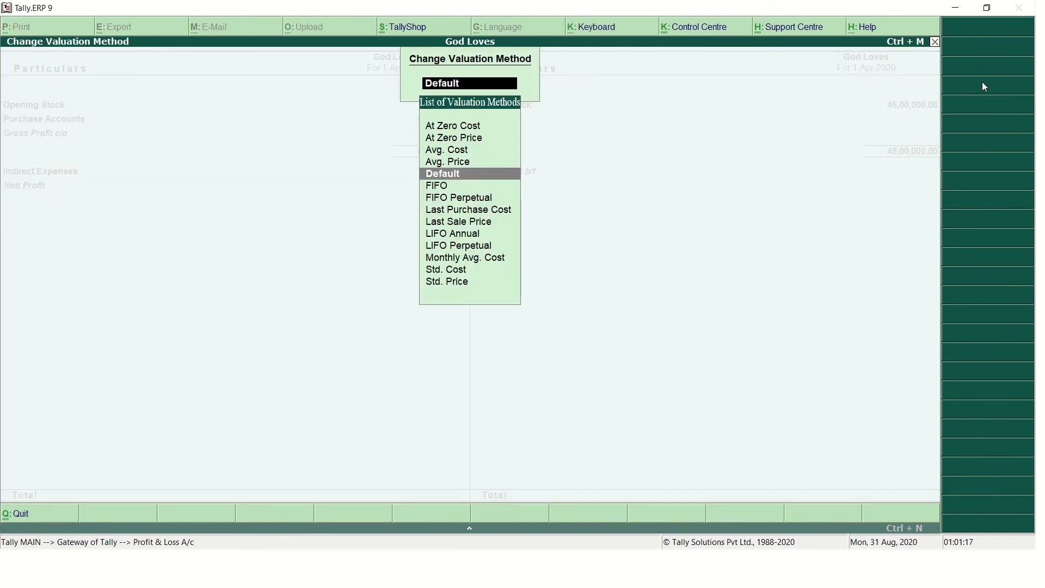
{"action": "key", "text": "Return"}
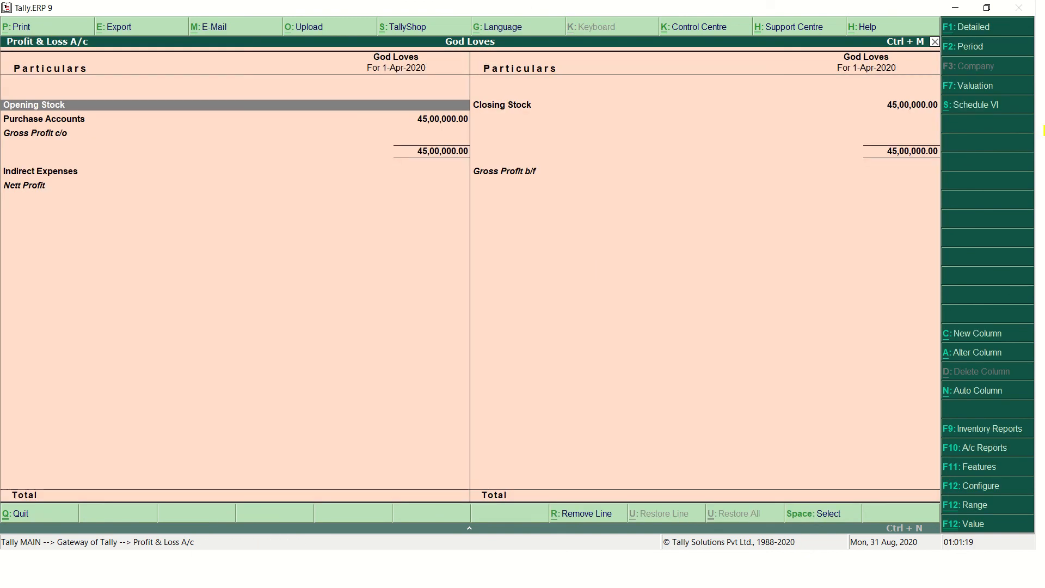
{"action": "left_click", "coordinate": [978, 27]}
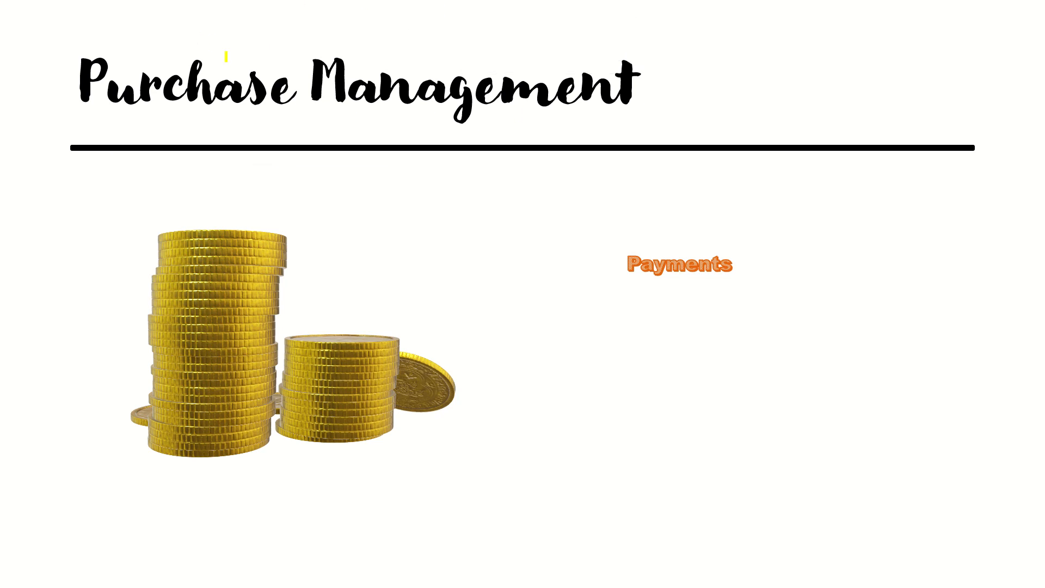
{"action": "left_click", "coordinate": [428, 44]}
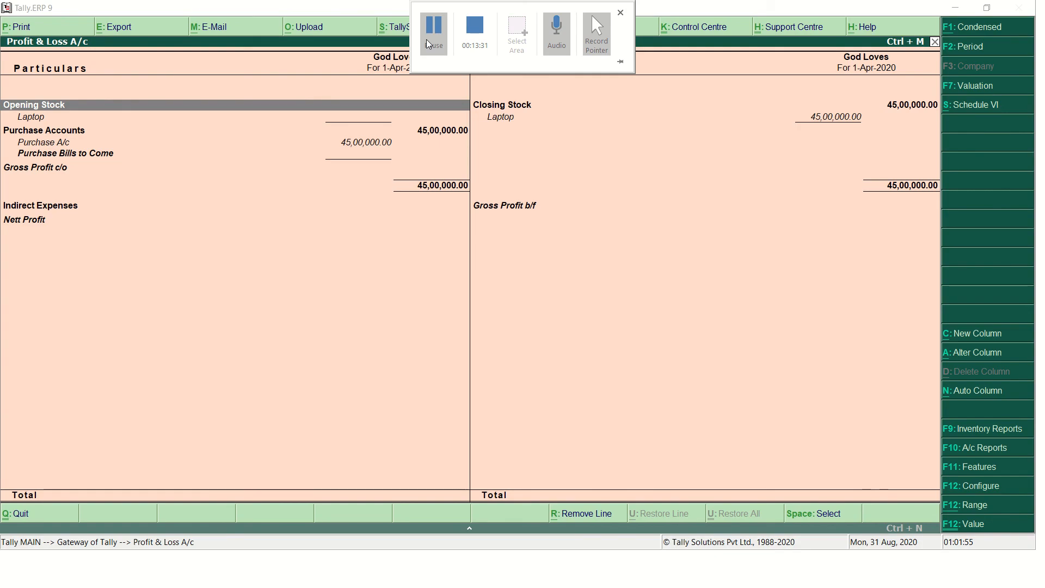
{"action": "left_click", "coordinate": [543, 211]}
{"action": "key", "text": "Escape"}
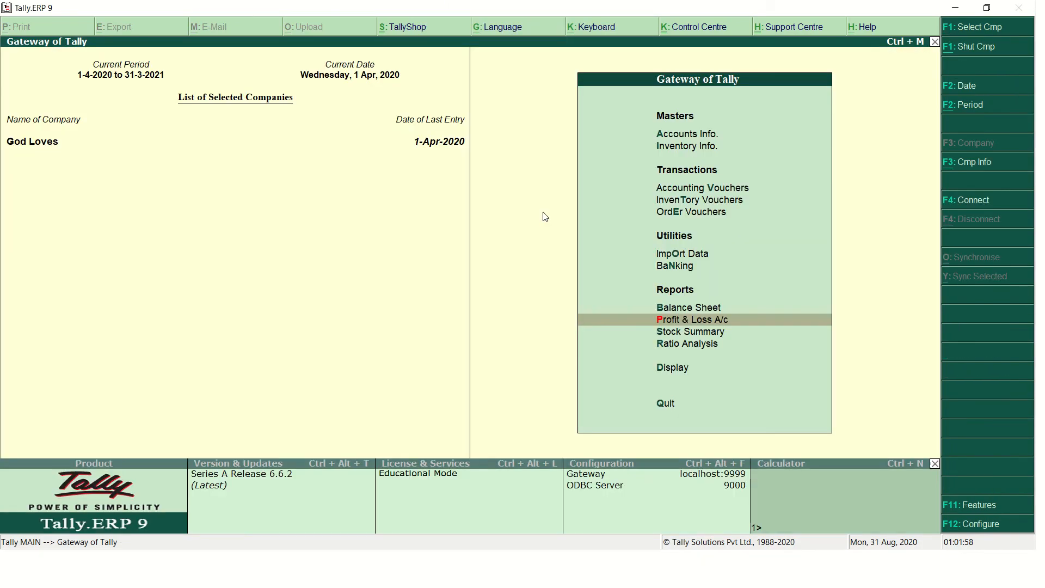
- Start a payment voucher dated 1-Apr-2020 with Cash as the paying account
{"action": "left_click", "coordinate": [674, 188]}
{"action": "left_click", "coordinate": [673, 188]}
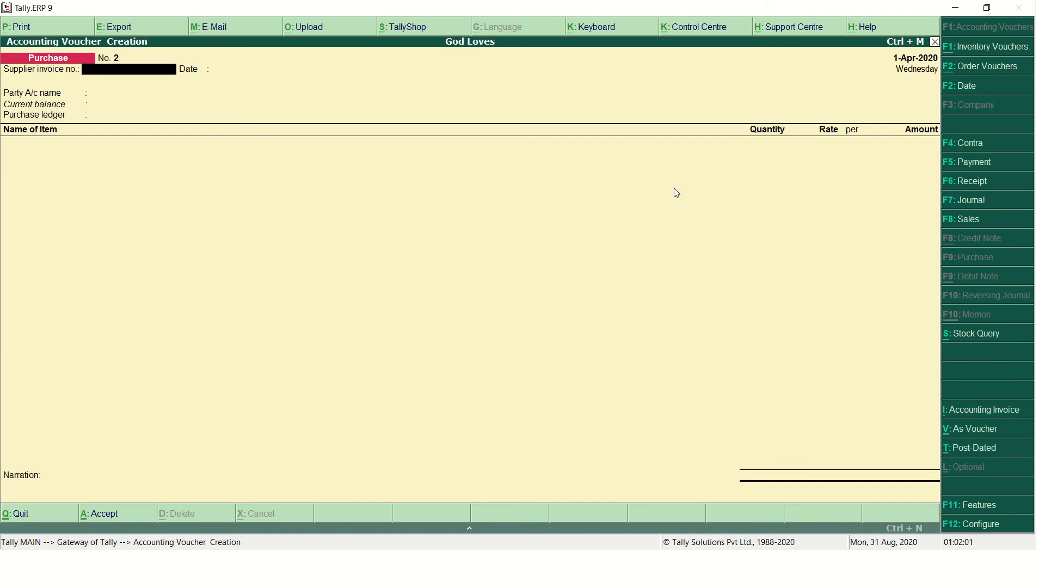
{"action": "left_click", "coordinate": [980, 169]}
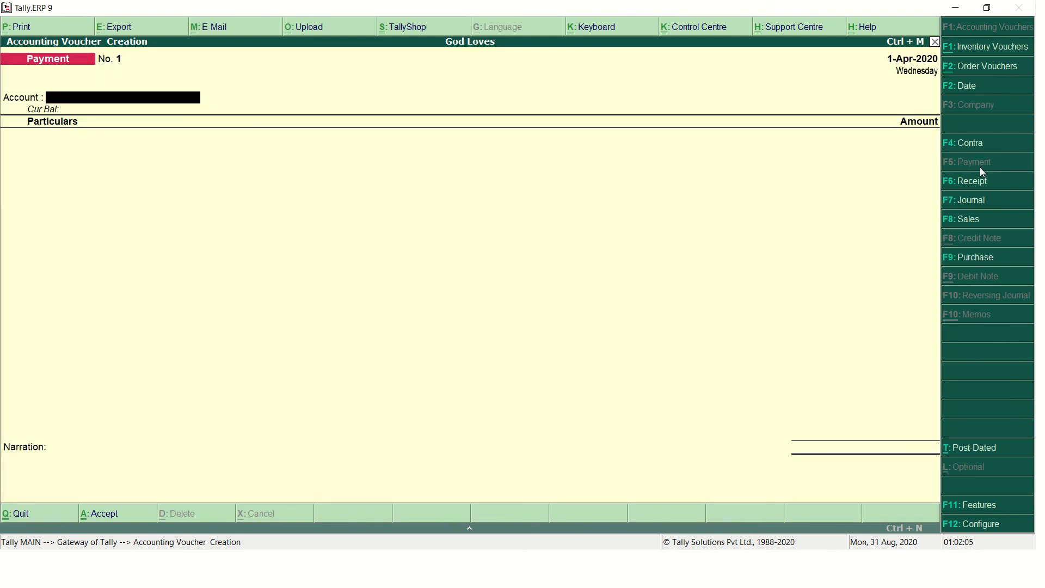
{"action": "type", "text": "a"}
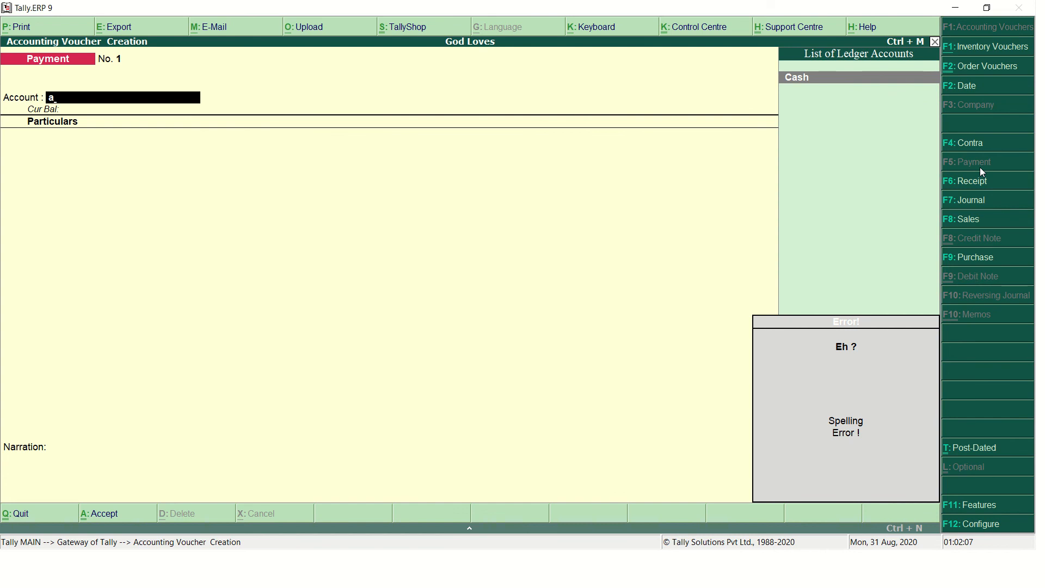
{"action": "key", "text": "Return"}
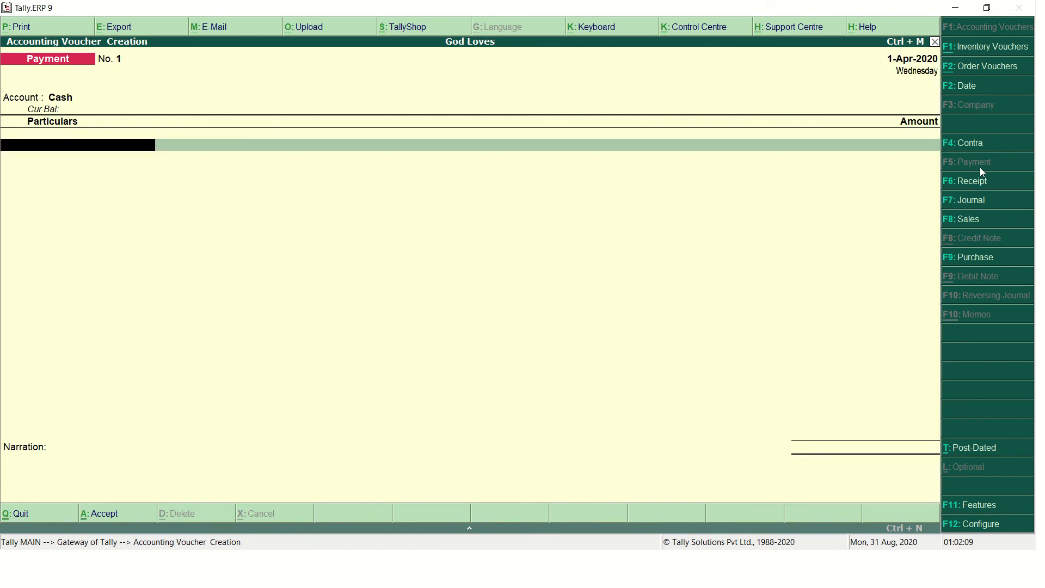
- Enter ABC Company A/c as the payee for 45,00,000 and allocate it as Agst Ref to pending bill 1002
{"action": "type", "text": "a"}
{"action": "key", "text": "Return"}
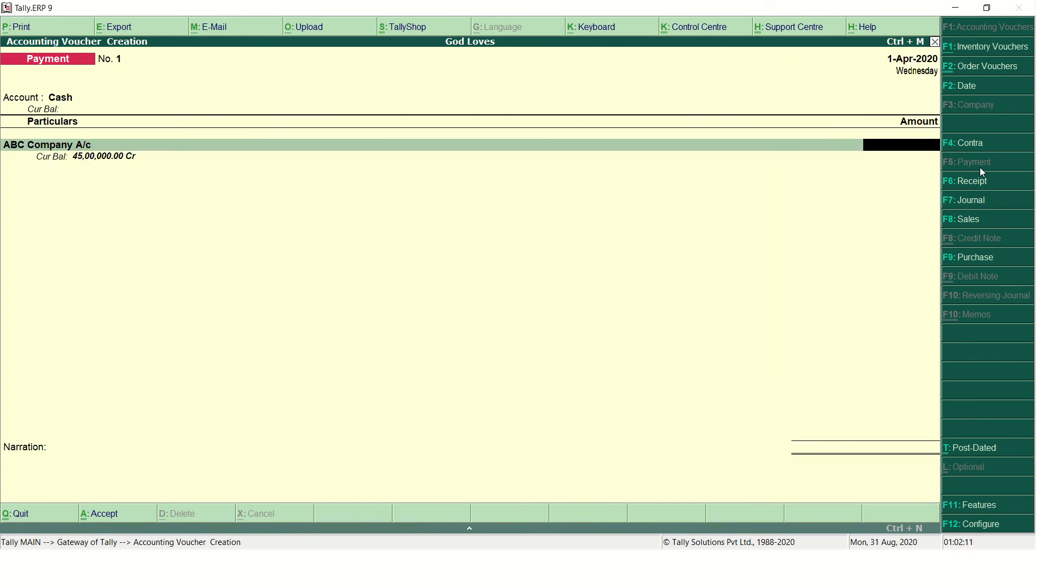
{"action": "type", "text": "4500000"}
{"action": "key", "text": "Return"}
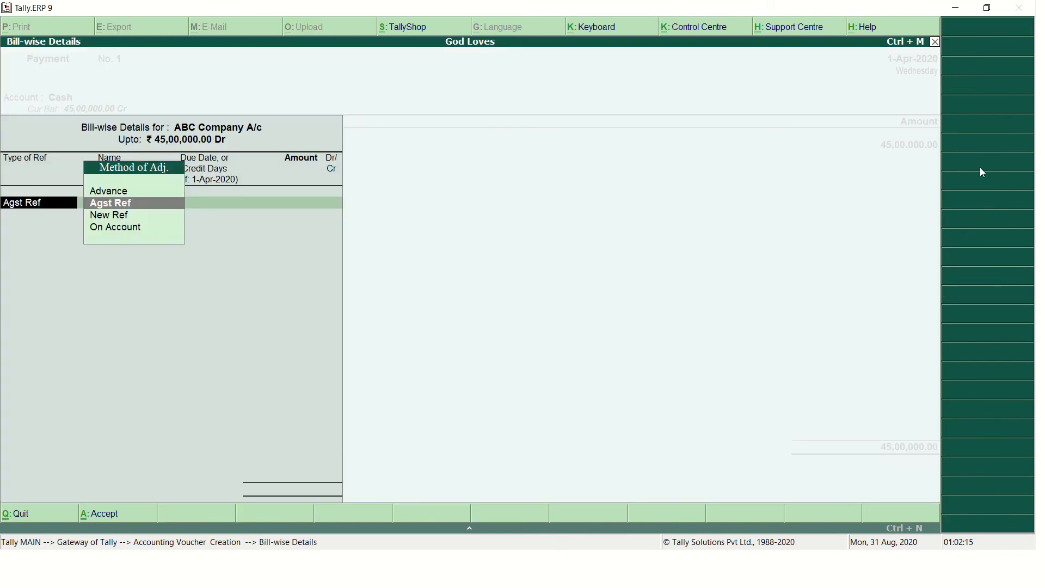
{"action": "key", "text": "Return"}
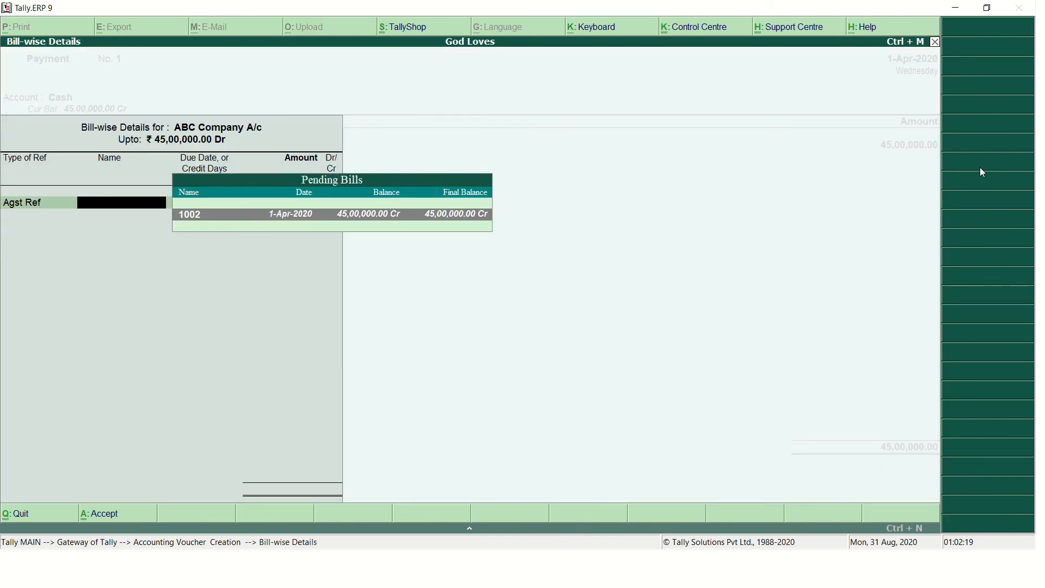
{"action": "key", "text": "Return"}
{"action": "key", "text": "Return"}
{"action": "key", "text": "Return"}
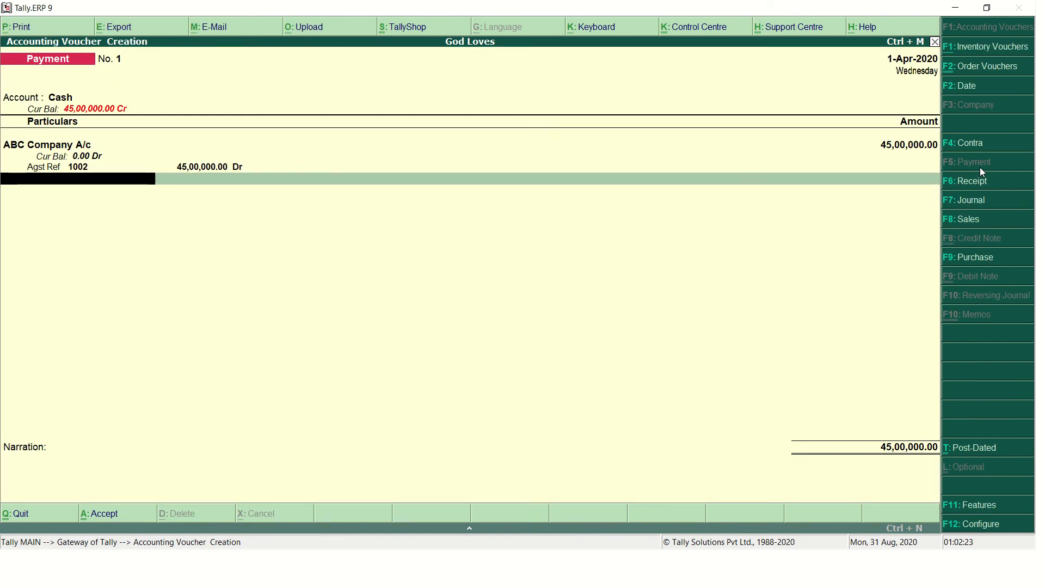
- Change both the payment amount to ABC Company A/c and its allocation against bill 1002 to 23,00,000
{"action": "key", "text": "BackSpace"}
{"action": "key", "text": "BackSpace"}
{"action": "key", "text": "BackSpace"}
{"action": "key", "text": "BackSpace"}
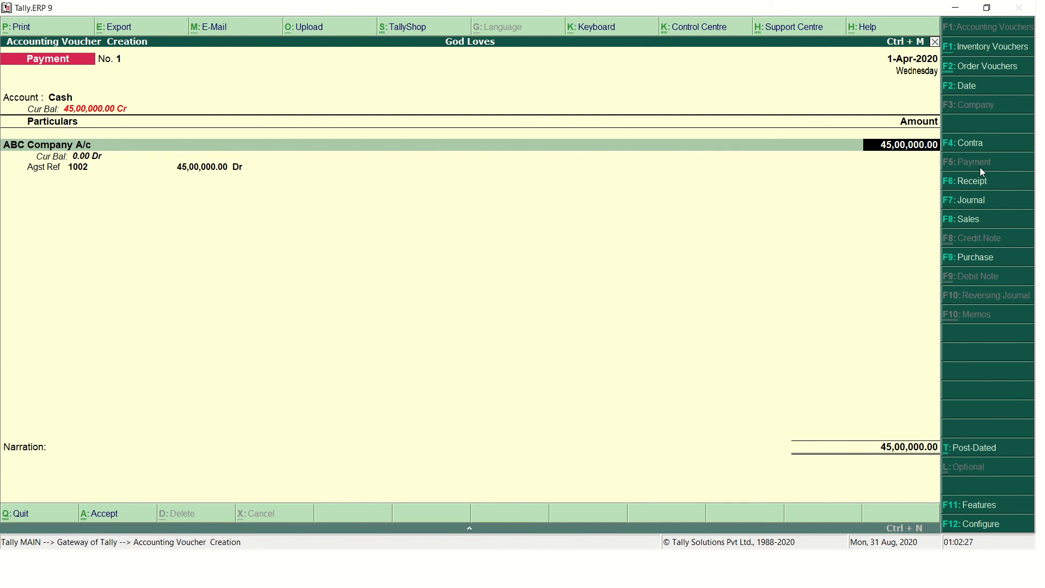
{"action": "type", "text": "23,00,000"}
{"action": "key", "text": "Return"}
{"action": "key", "text": "Return"}
{"action": "key", "text": "Return"}
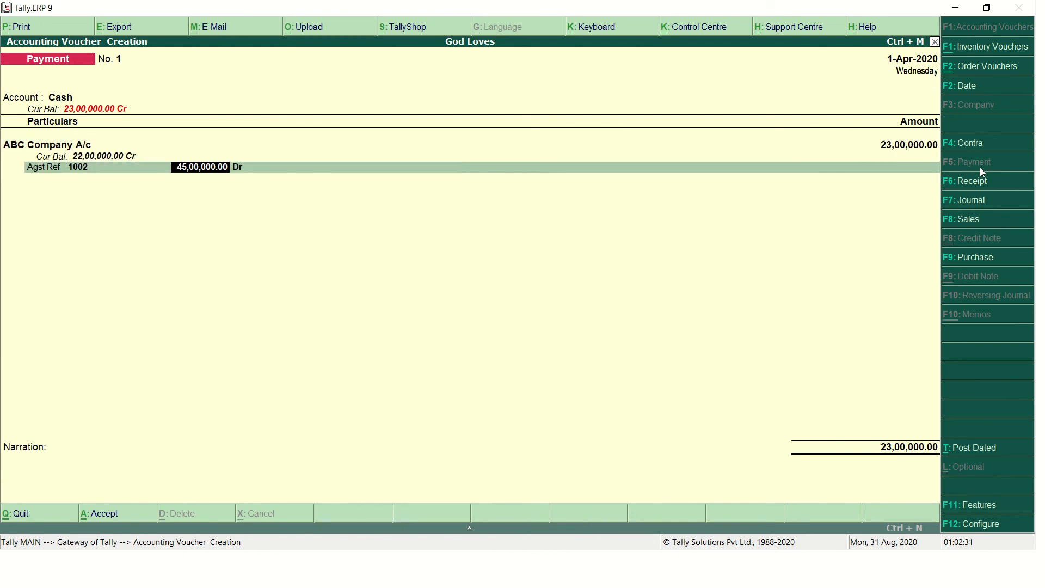
{"action": "type", "text": "2300000"}
{"action": "key", "text": "Return"}
{"action": "key", "text": "Return"}
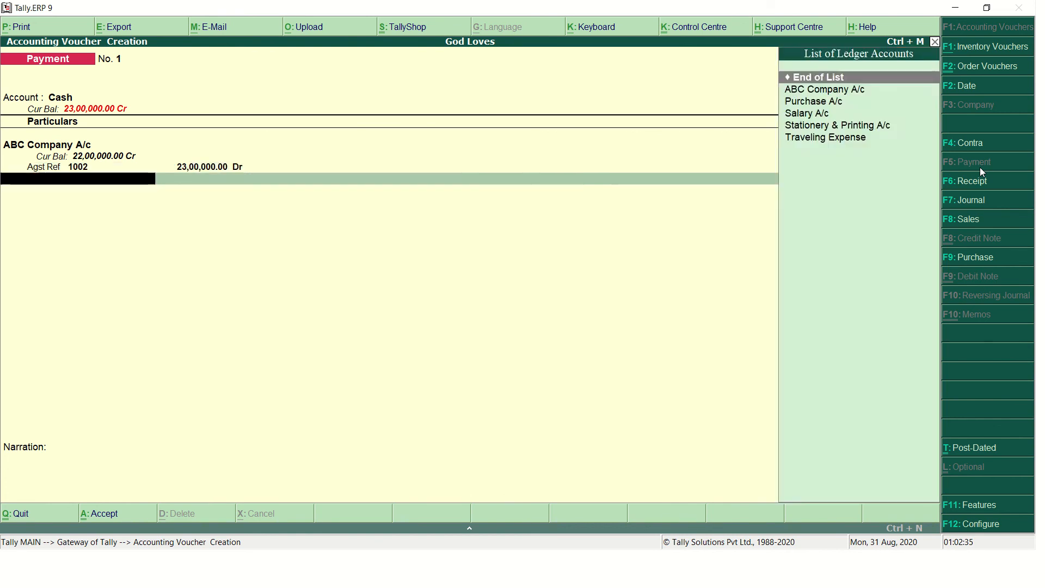
- End the particulars list, leave the narration blank, and save the payment voucher
{"action": "key", "text": "Return"}
{"action": "key", "text": "Return"}
{"action": "key", "text": "Return"}
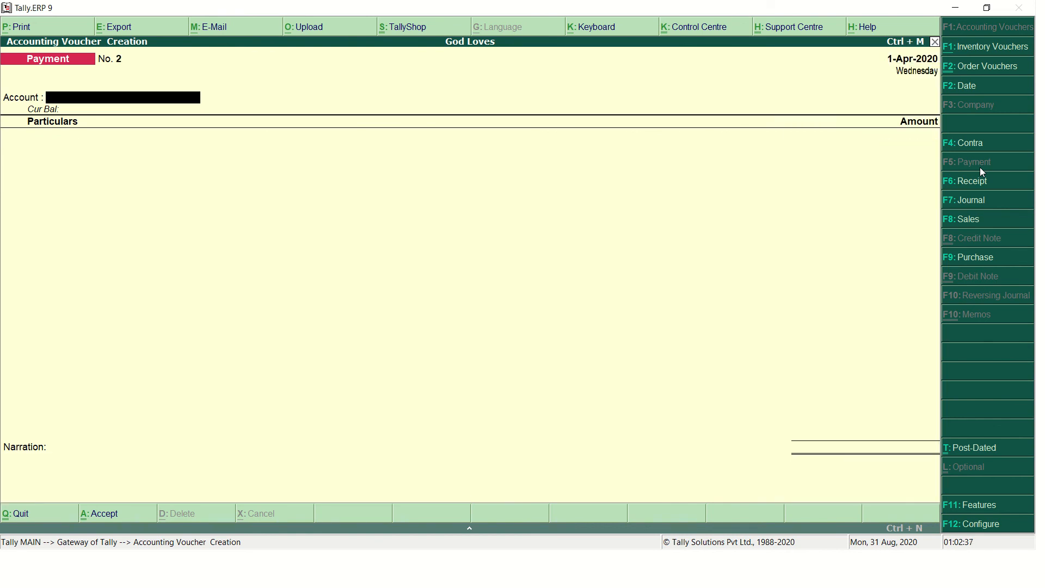
{"action": "key", "text": "Return"}
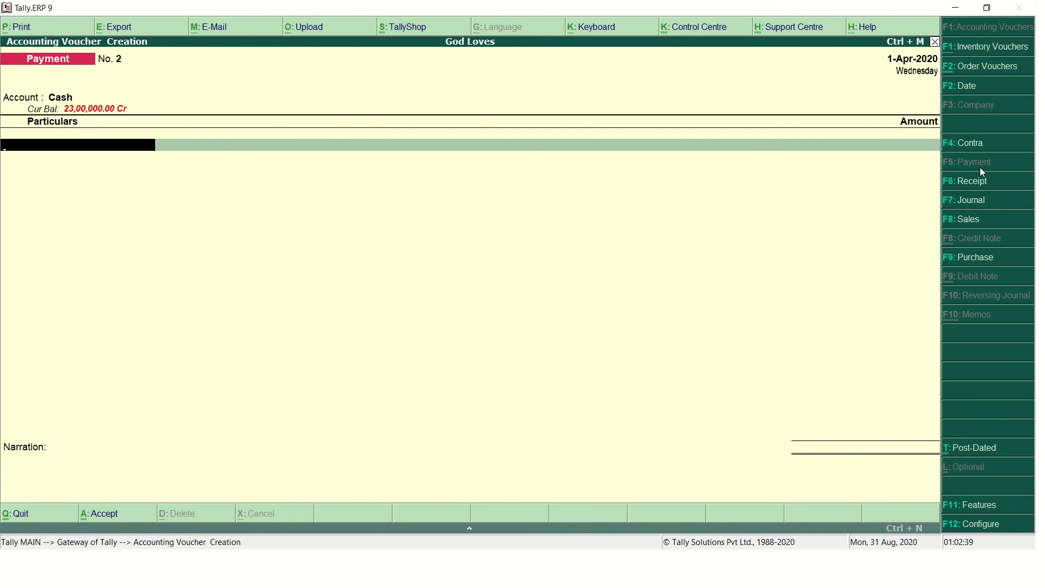
{"action": "type", "text": "ab"}
{"action": "key", "text": "Return"}
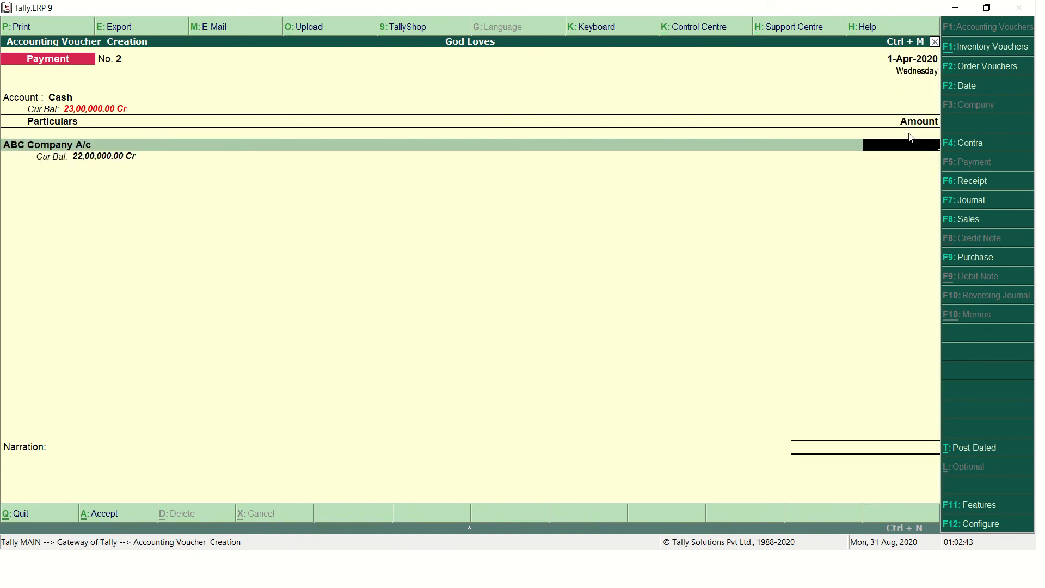
{"action": "key", "text": "Escape"}
{"action": "key", "text": "y"}
- Open the outstanding Bills Payable report from the statements of accounts and show it in detailed format
{"action": "key", "text": "d"}
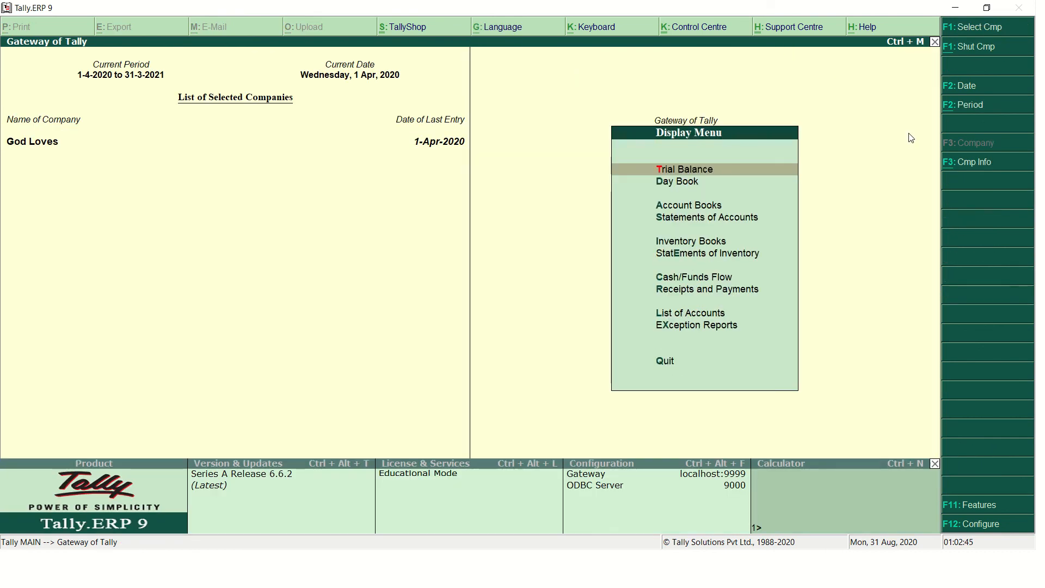
{"action": "key", "text": "Down"}
{"action": "key", "text": "Down"}
{"action": "key", "text": "Down"}
{"action": "key", "text": "Return"}
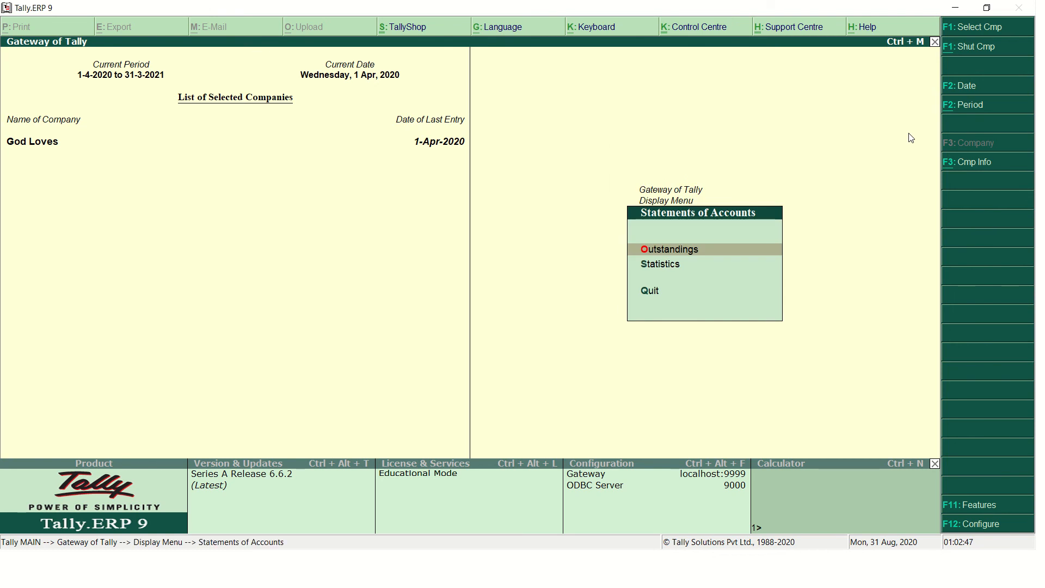
{"action": "key", "text": "Return"}
{"action": "key", "text": "Down"}
{"action": "key", "text": "Return"}
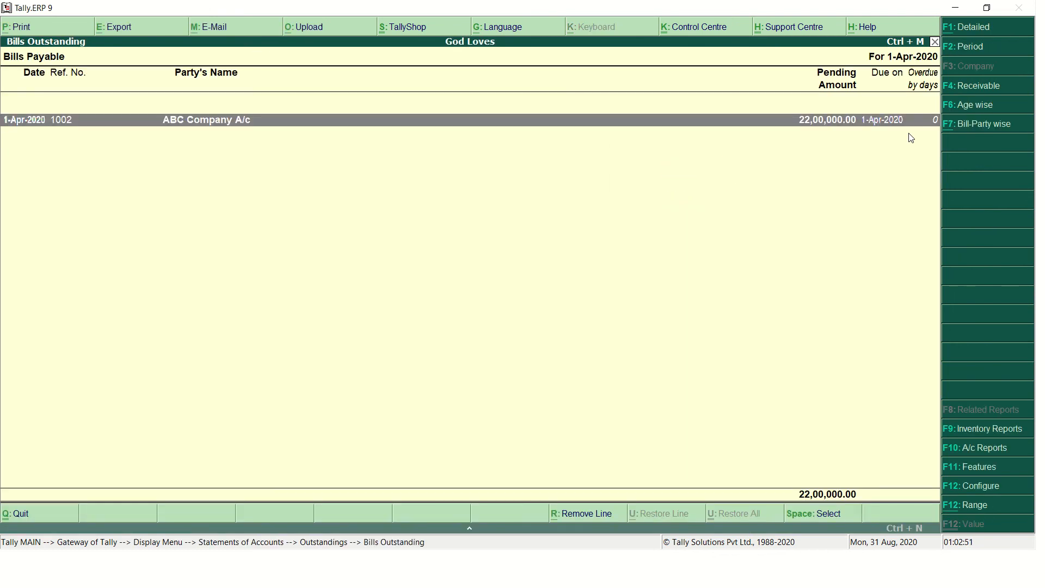
{"action": "left_click", "coordinate": [974, 30]}
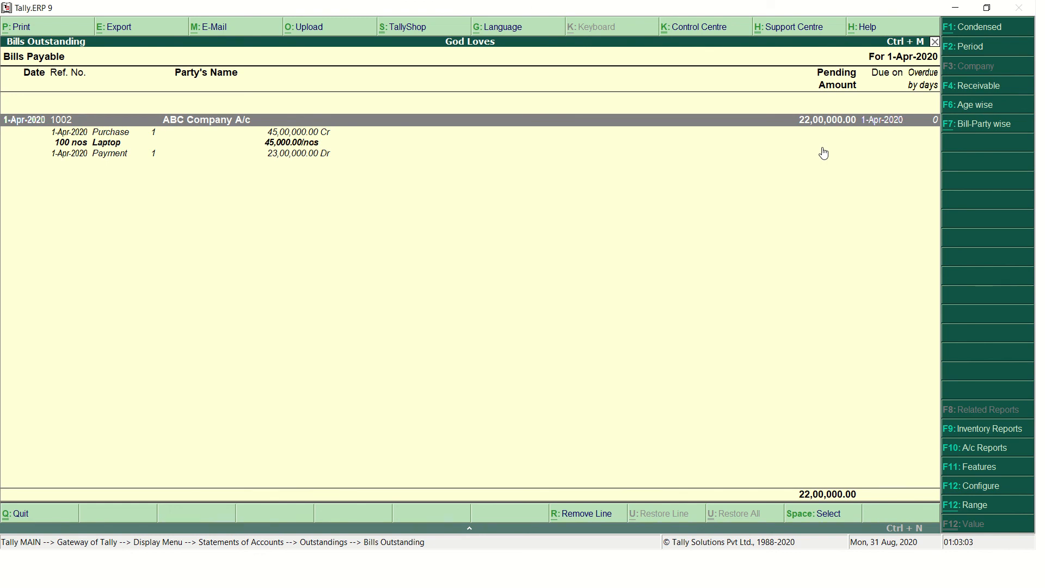
{"action": "mouse_move", "coordinate": [400, 1]}
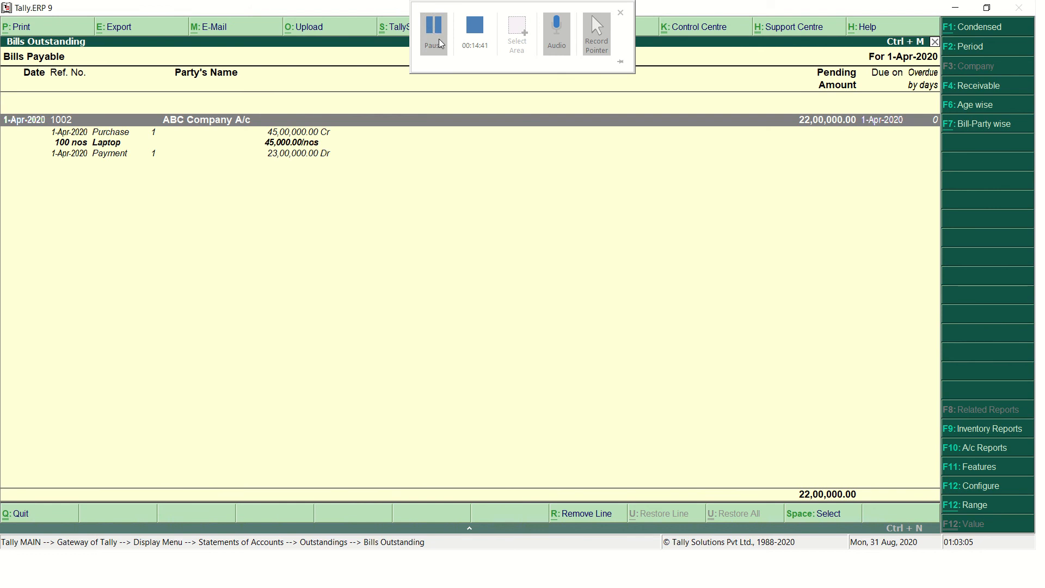